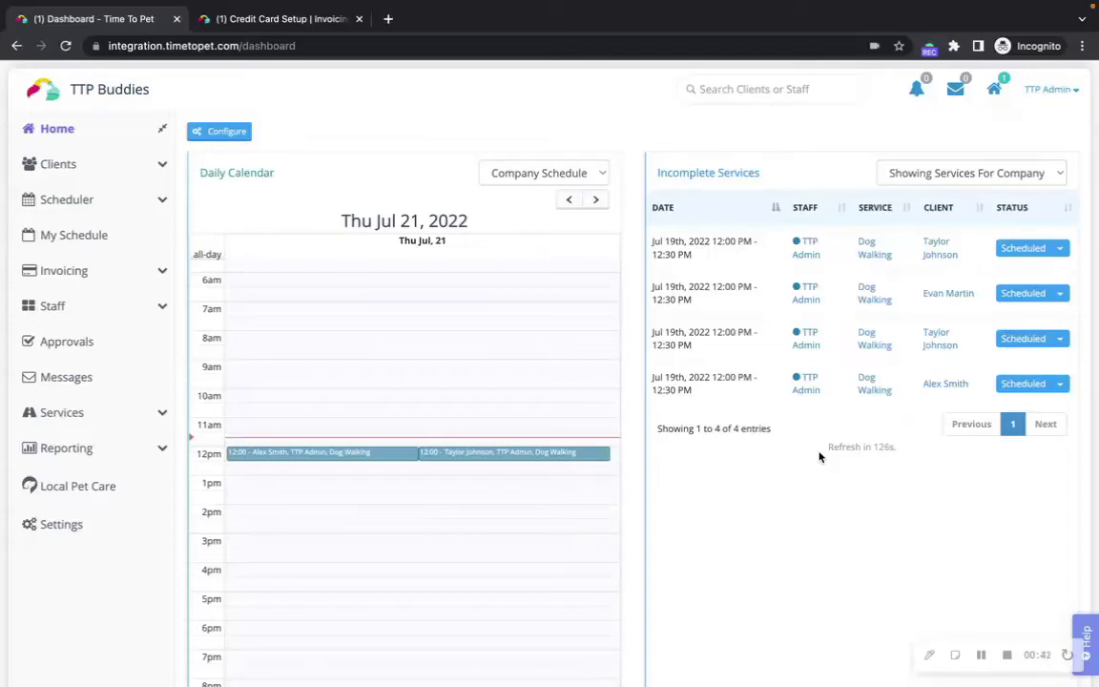
Step: Open the Bulk Invoicing page and review its list of bulk actions
left_click(164, 272)
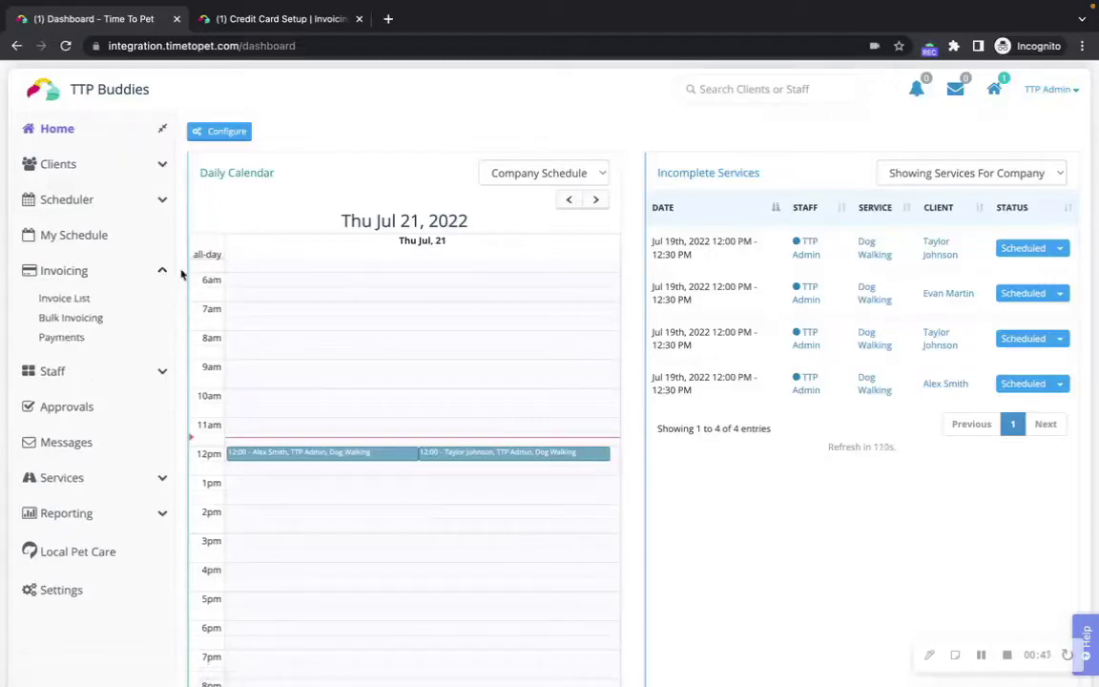
left_click(107, 324)
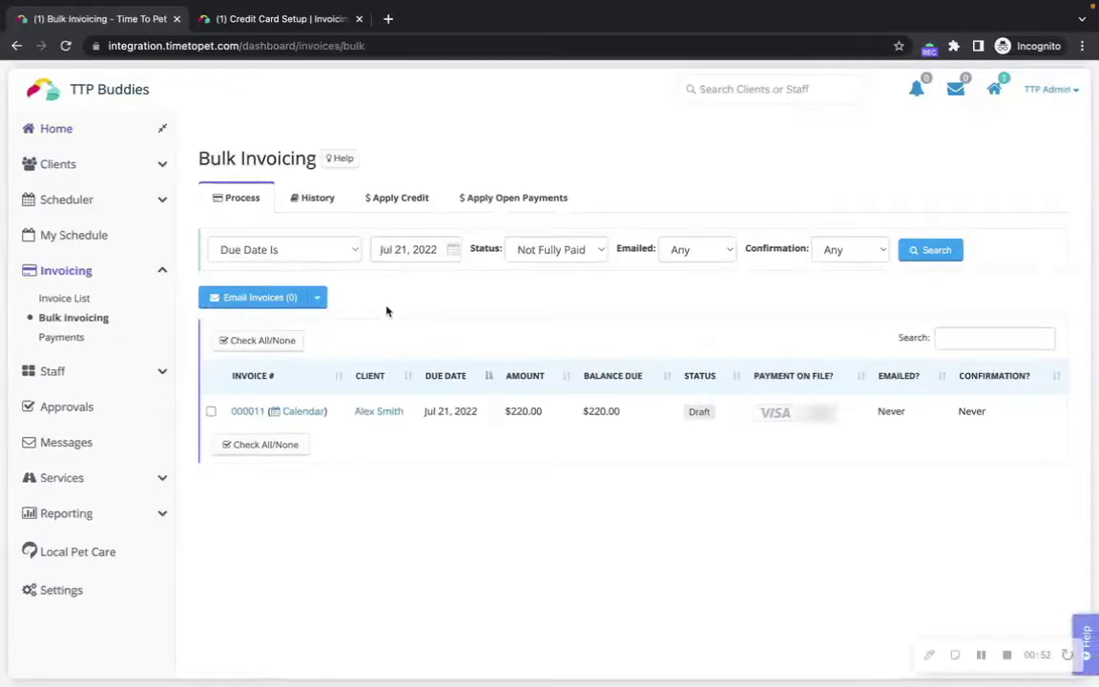
left_click(318, 297)
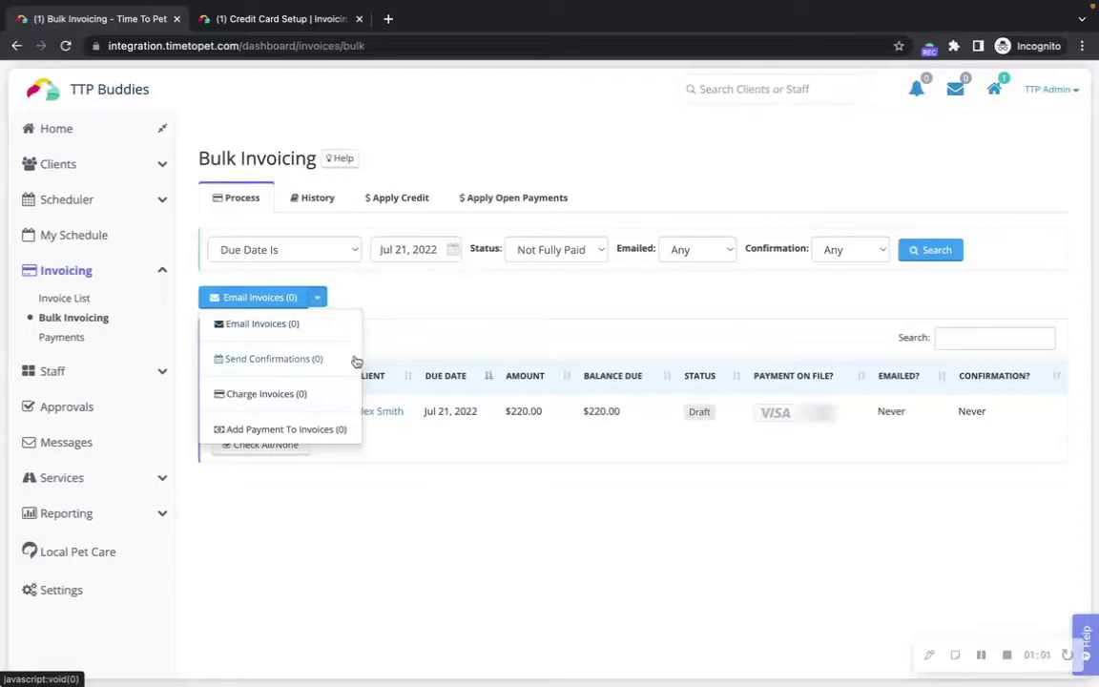
left_click(407, 325)
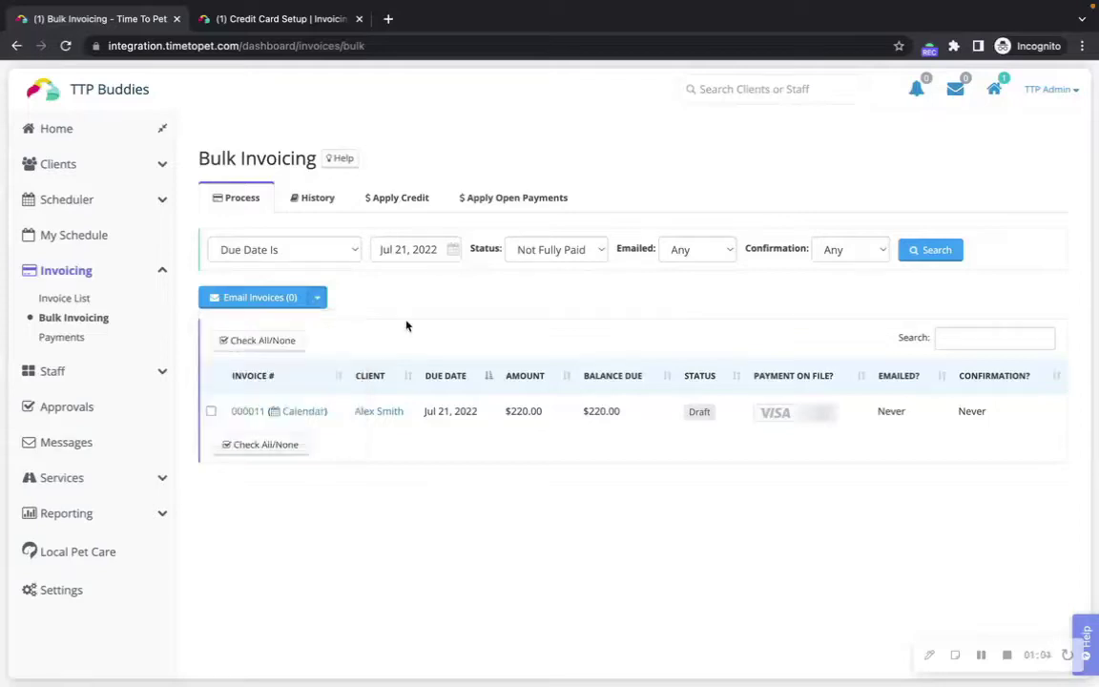
Step: Search for invoices with Any Due Date, then move to the Credit Card Setup tab
left_click(337, 252)
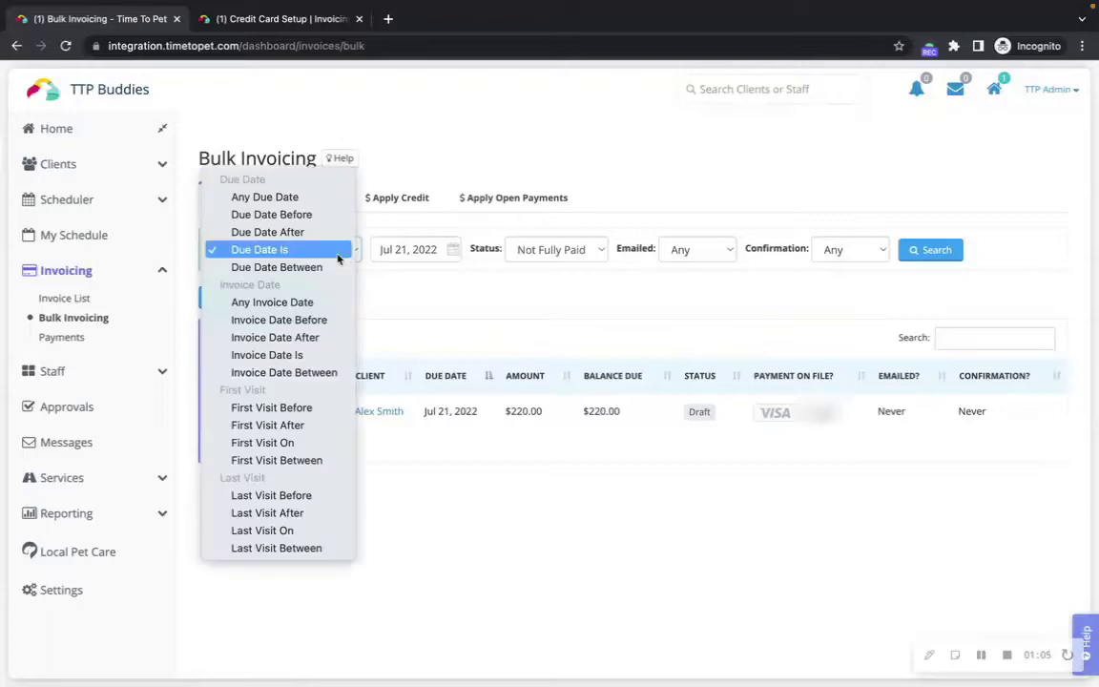
left_click(319, 202)
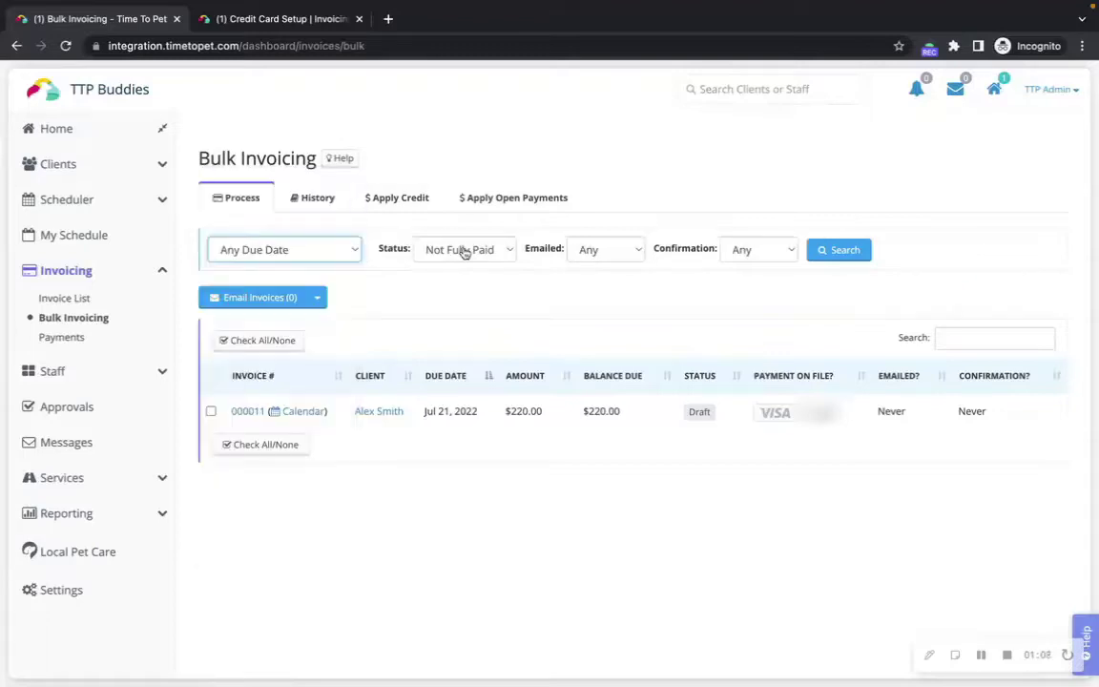
left_click(842, 252)
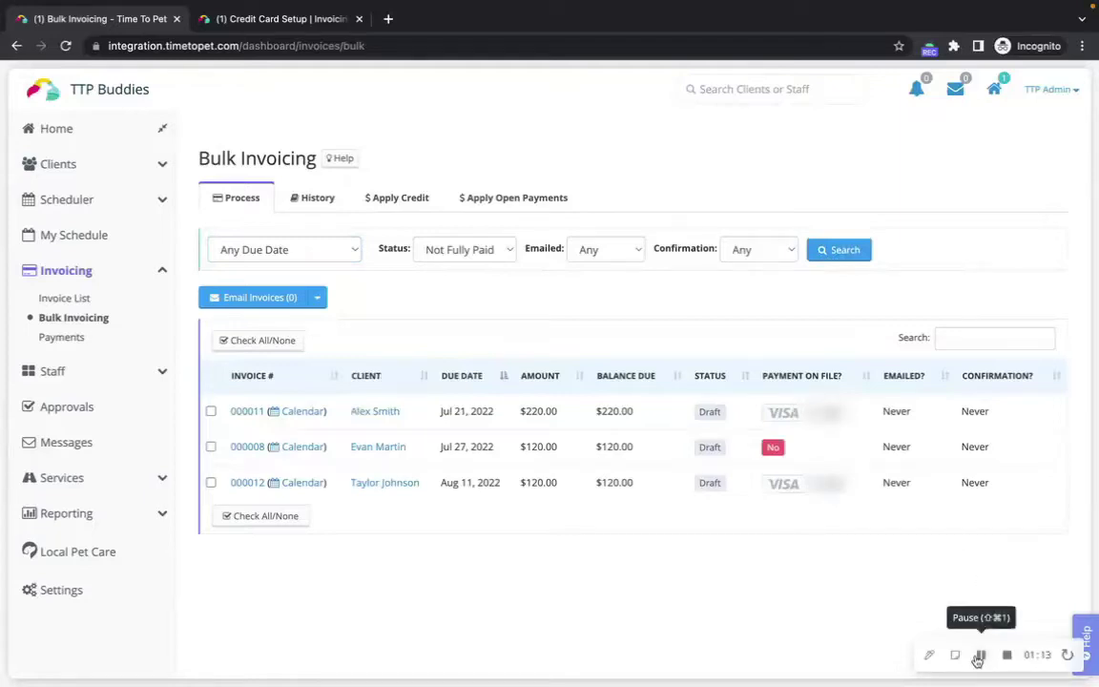
key("ctrl+Tab")
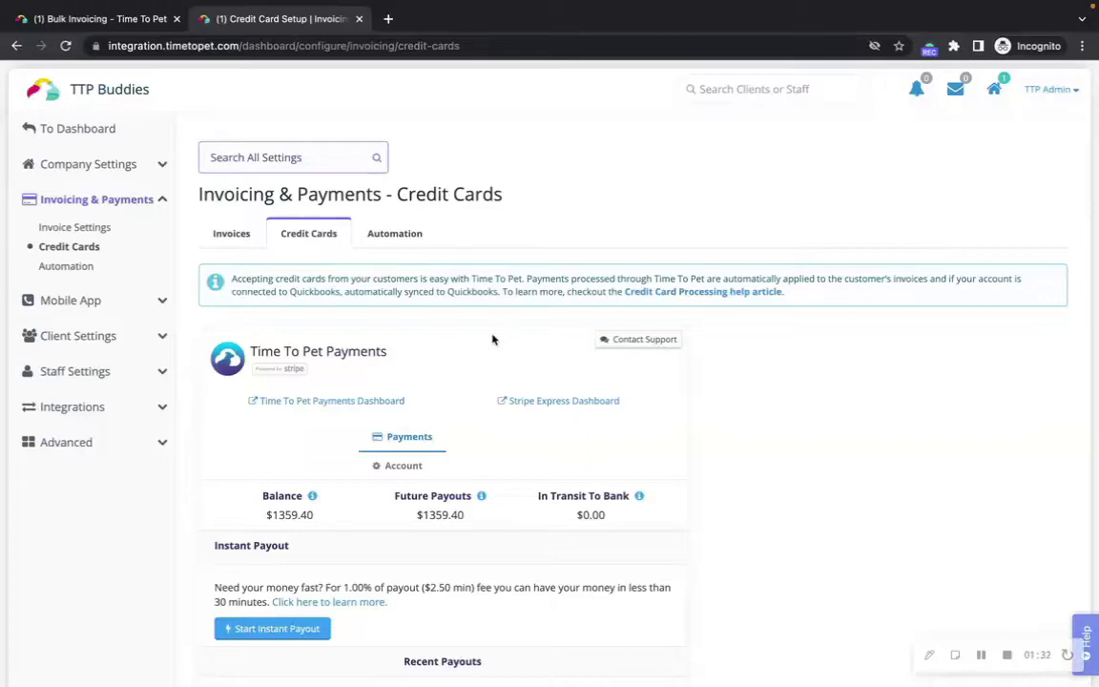
Step: Set Automatic Charging to Enabled on the Invoice Automation Settings page
left_click(391, 235)
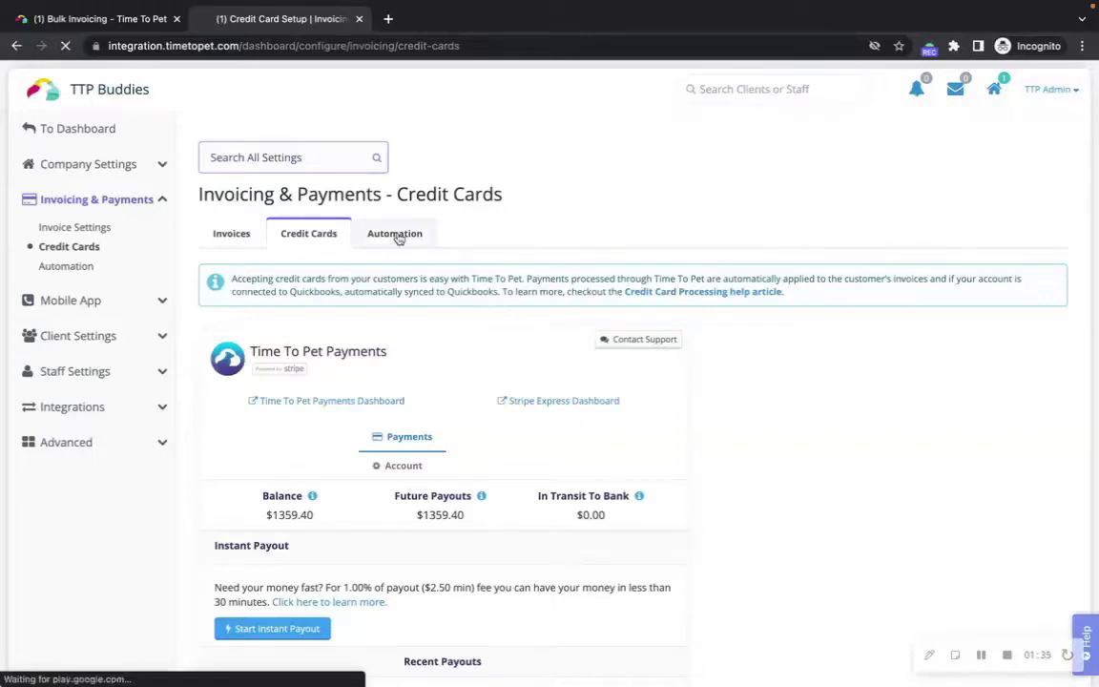
scroll(667, 411, "down", 1)
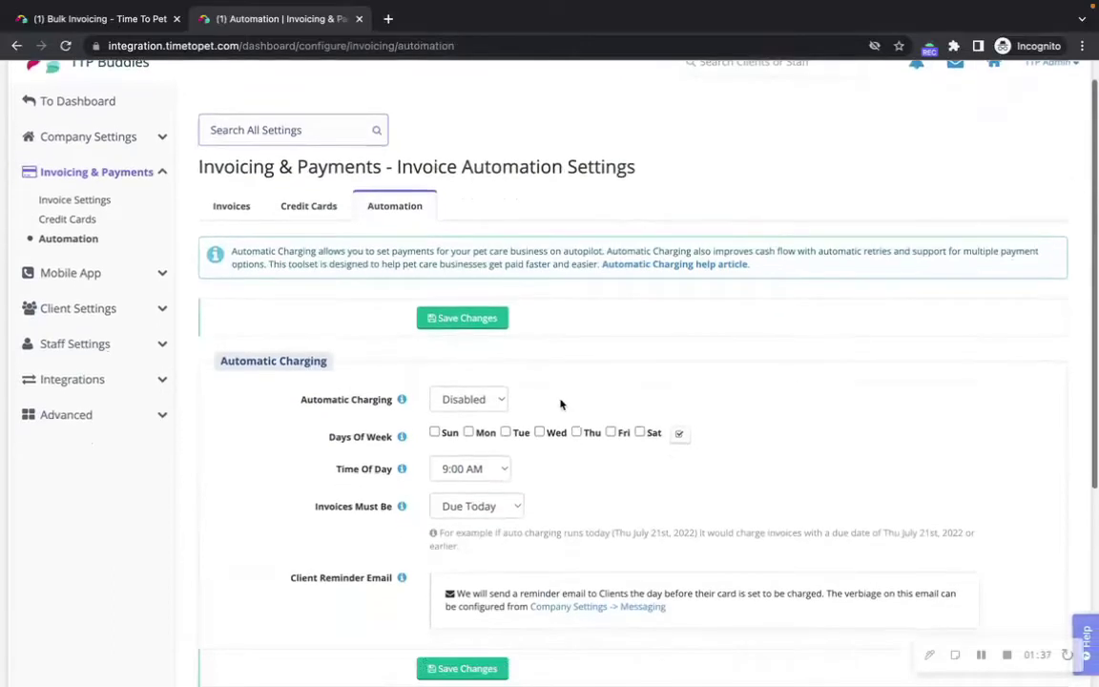
left_click(495, 399)
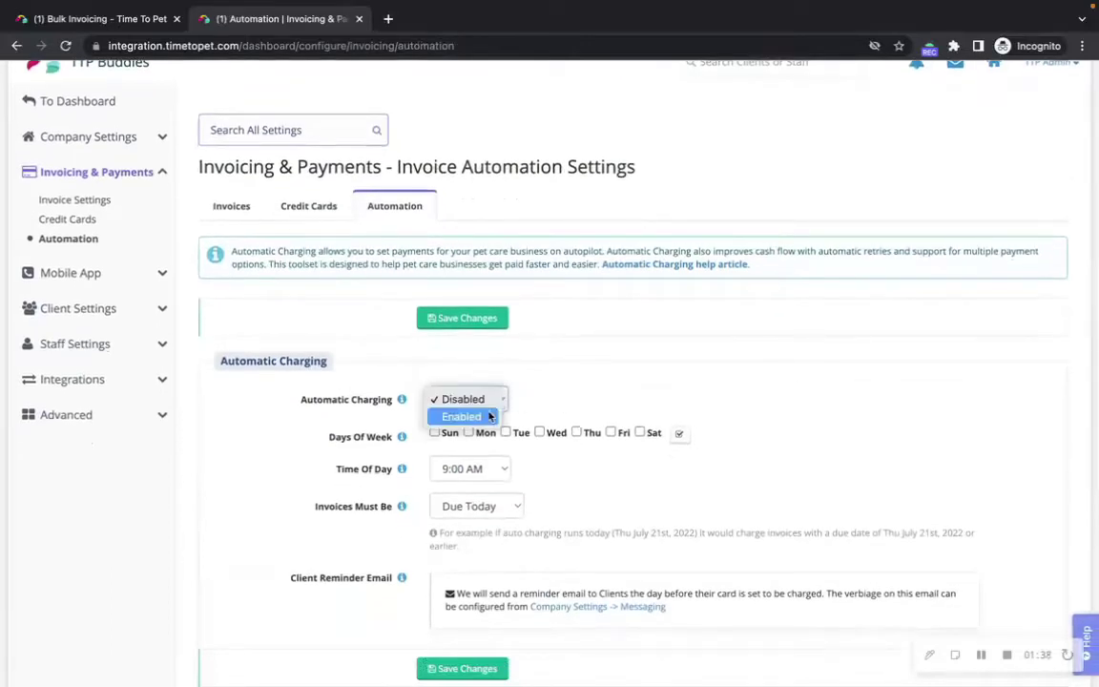
left_click(489, 416)
scroll(882, 512, "down", 1)
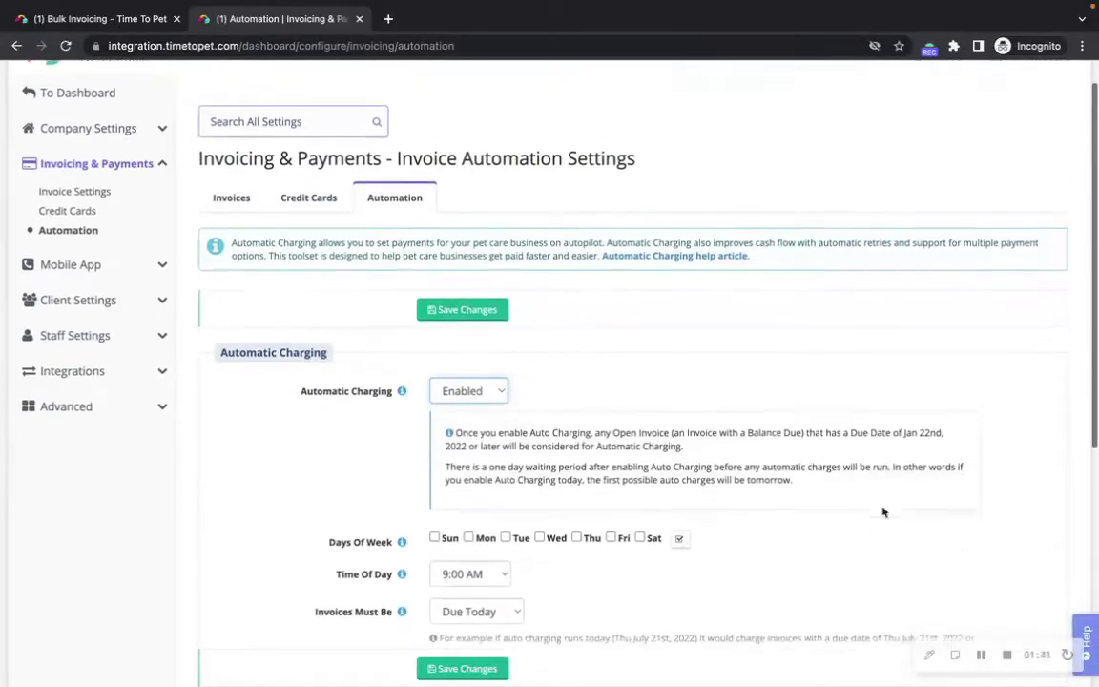
scroll(882, 512, "down", 1)
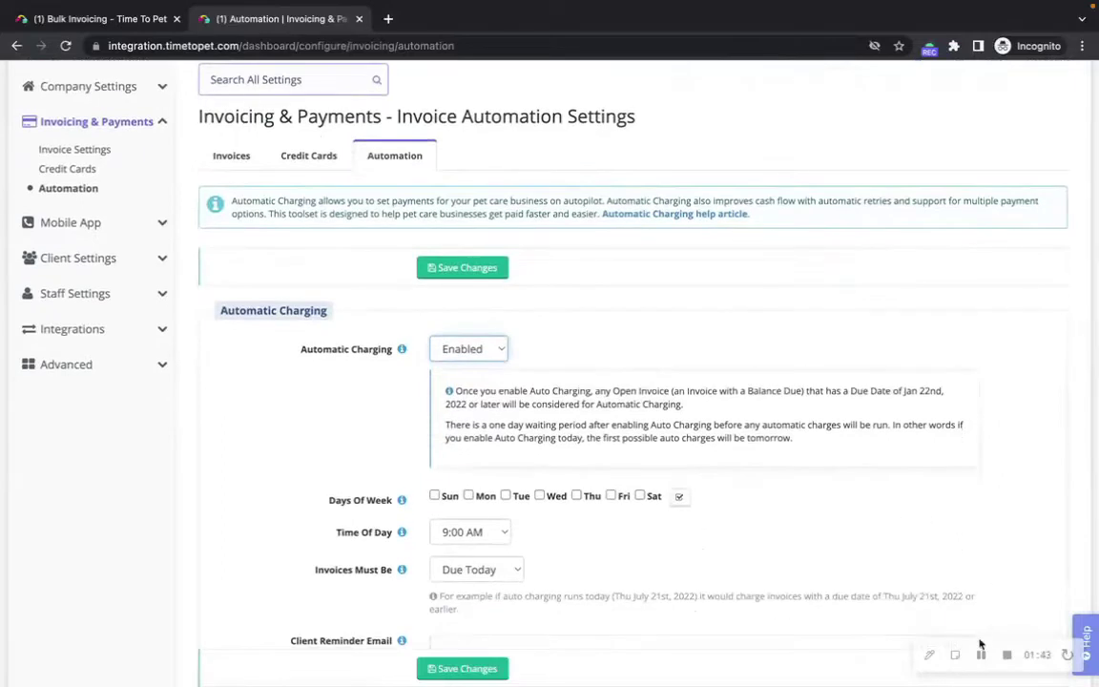
scroll(999, 551, "up", 2)
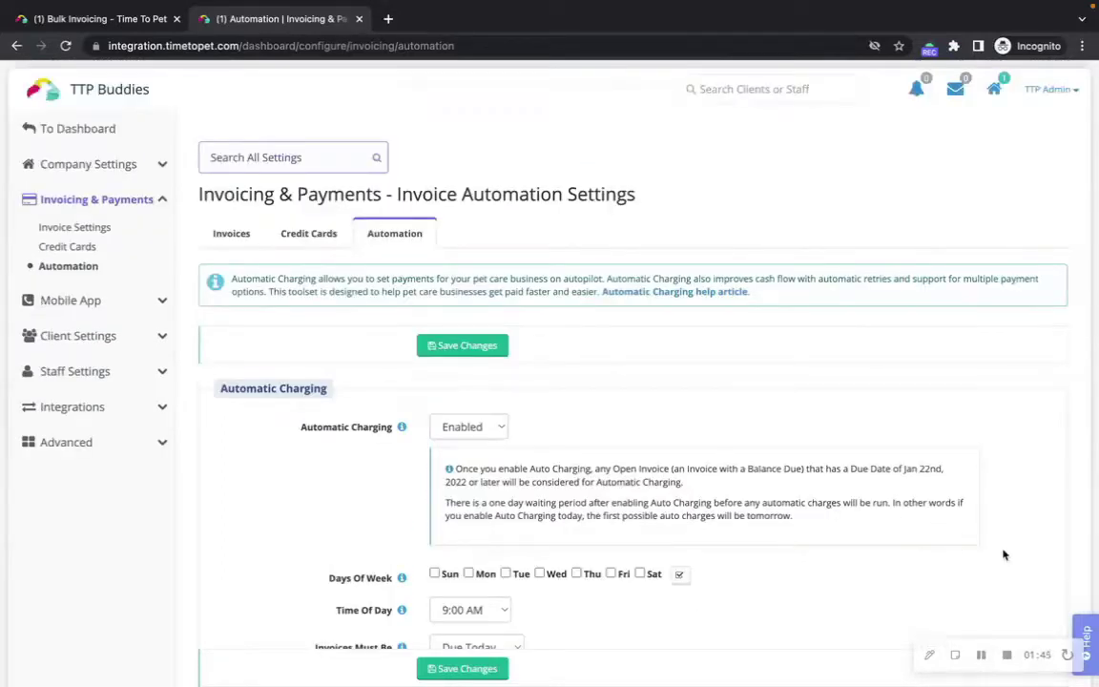
left_click(1085, 629)
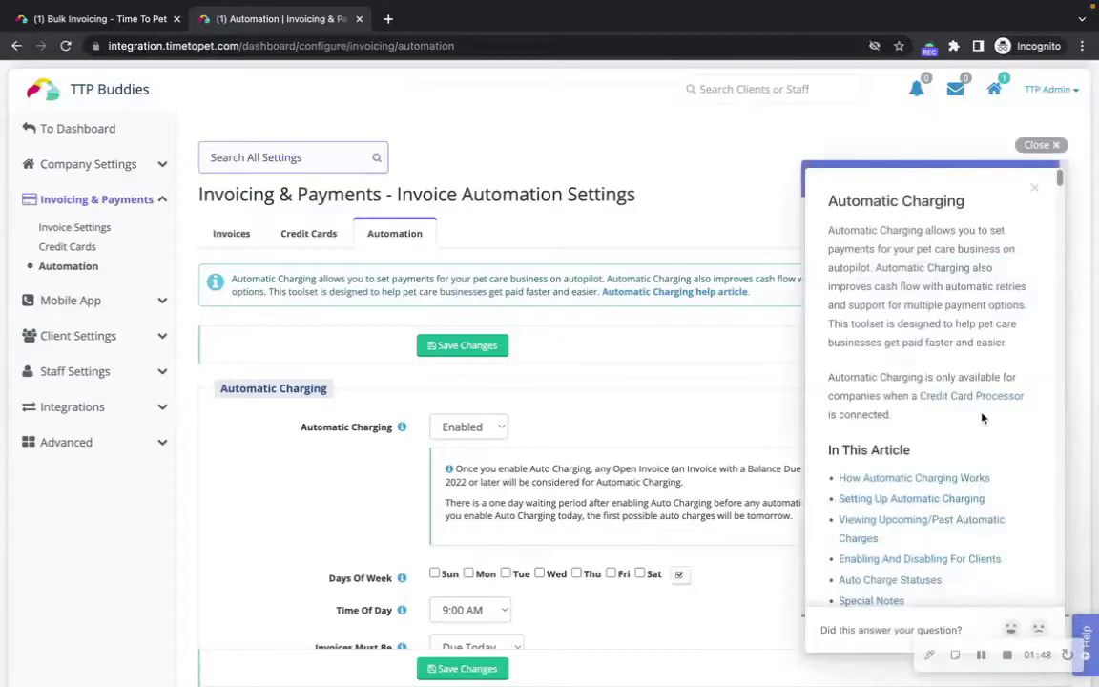
scroll(951, 341, "down", 2)
scroll(951, 342, "down", 8)
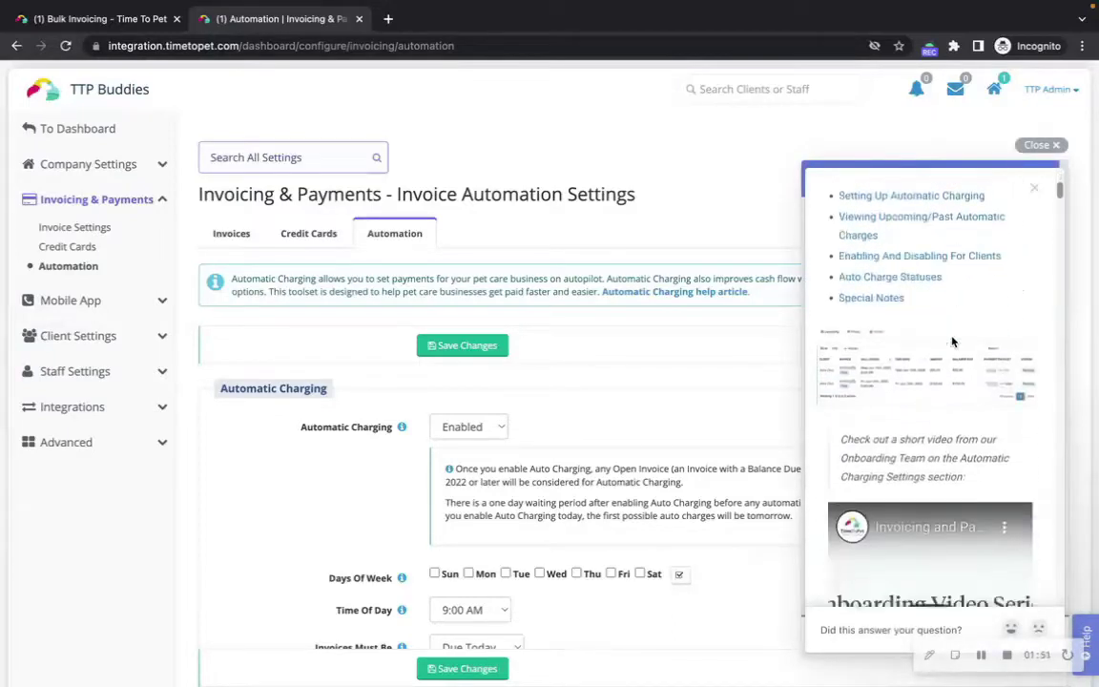
scroll(951, 341, "down", 8)
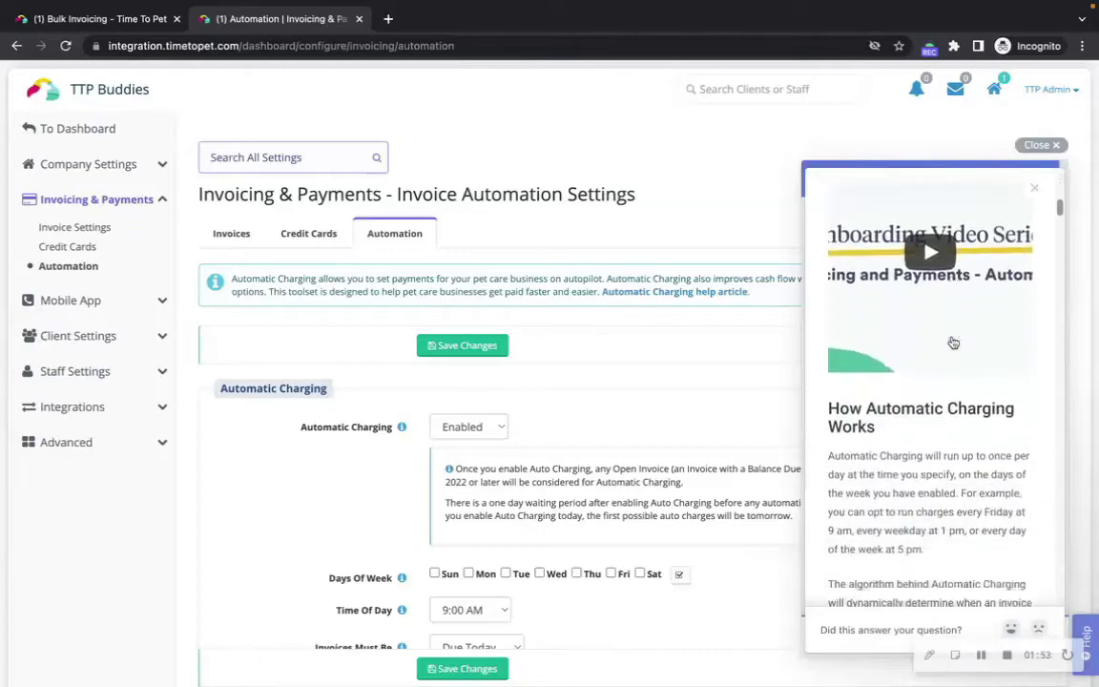
scroll(951, 336, "down", 1)
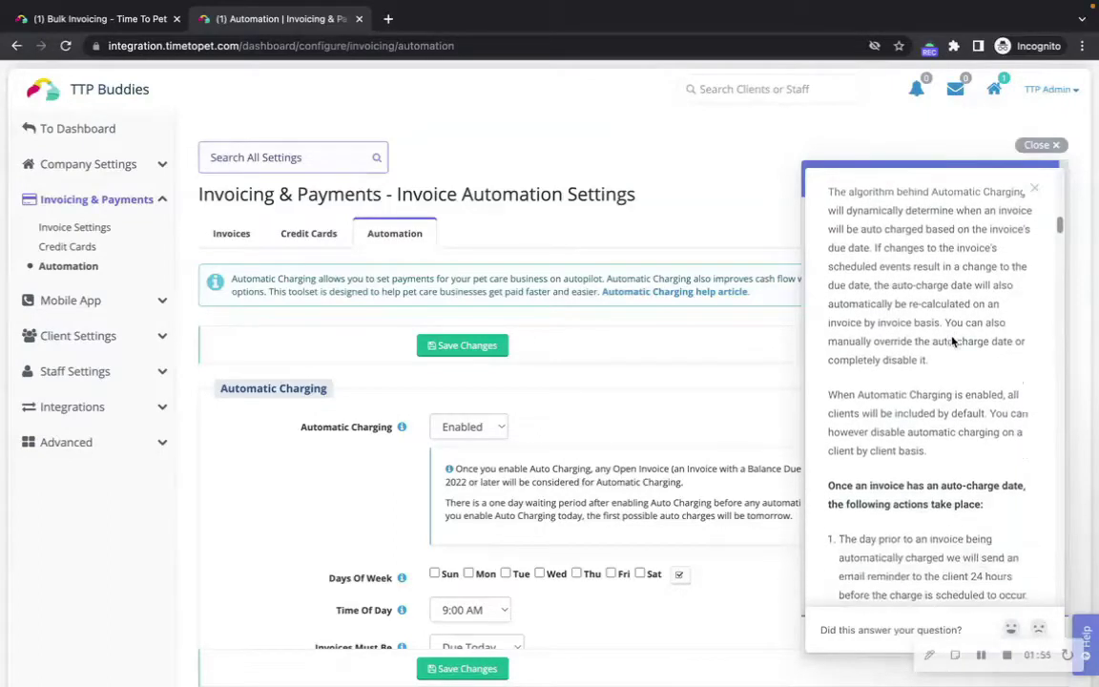
left_click(1044, 146)
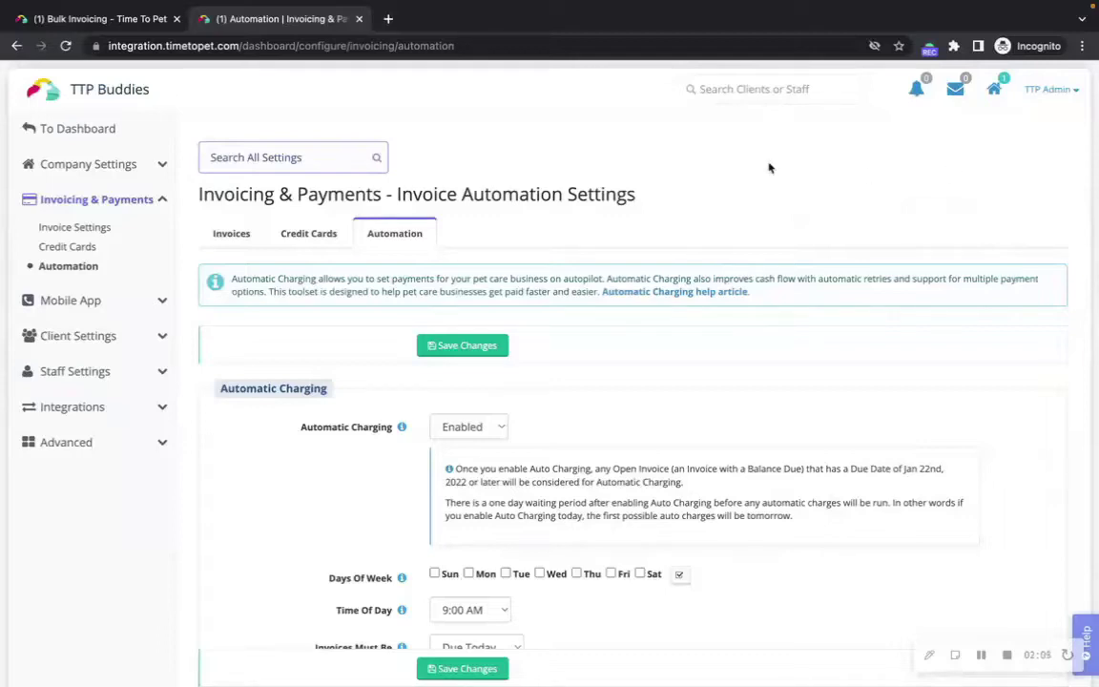
Step: Search for the client by name, open their $480-balance profile, and show Quick Actions
left_click(728, 91)
type("alex")
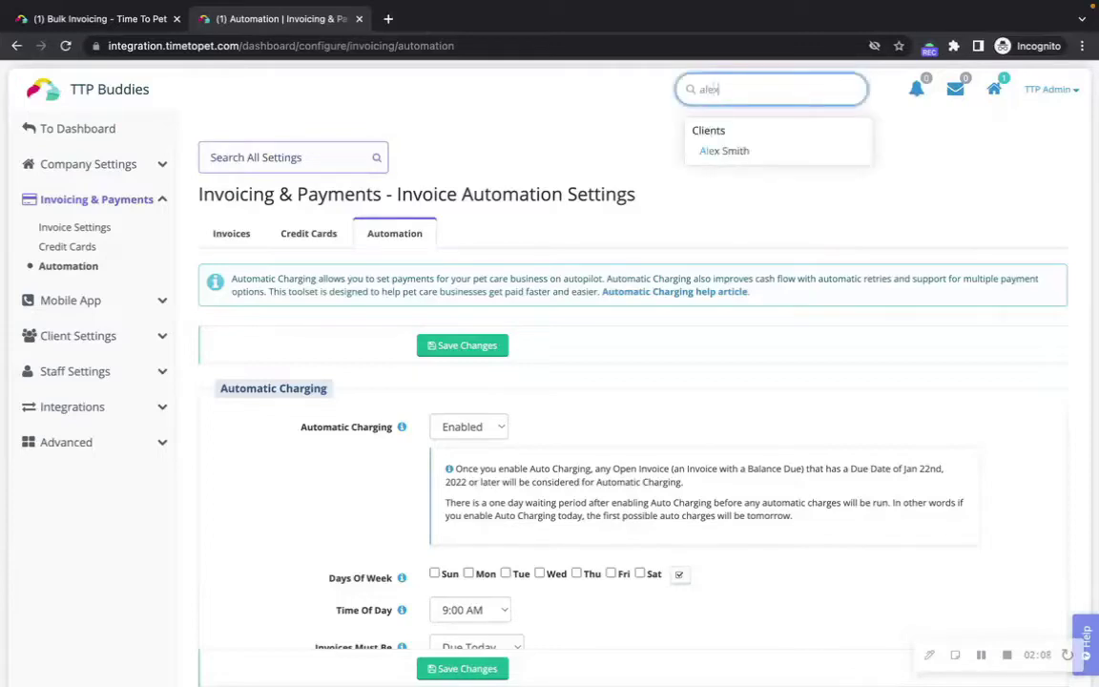
left_click(732, 152)
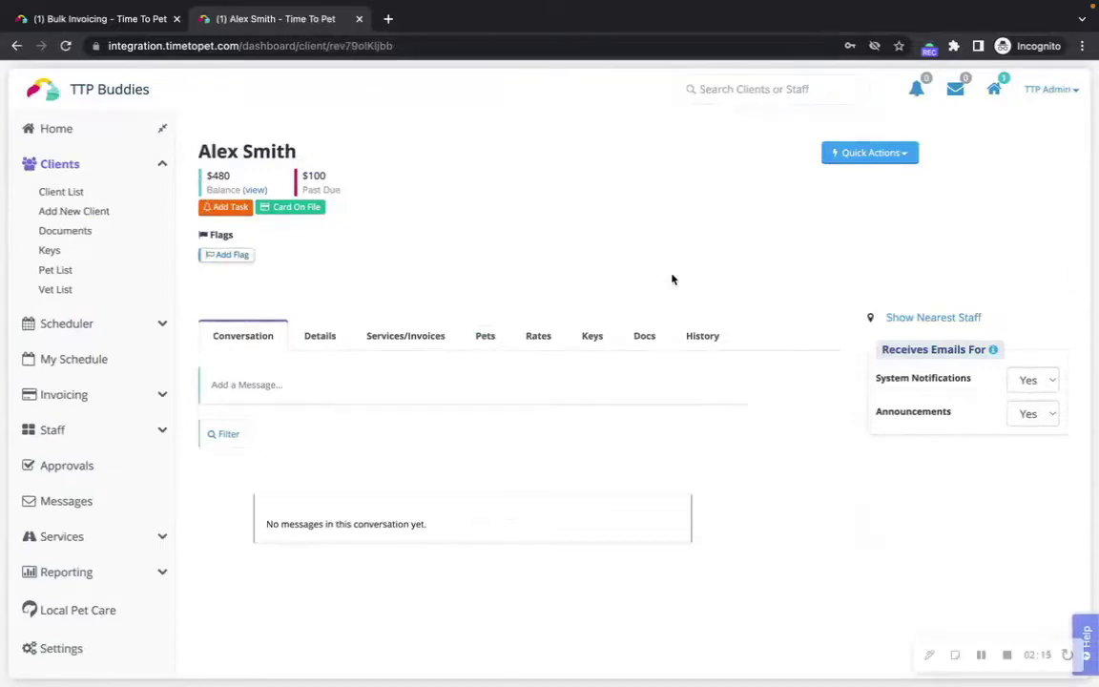
left_click(870, 153)
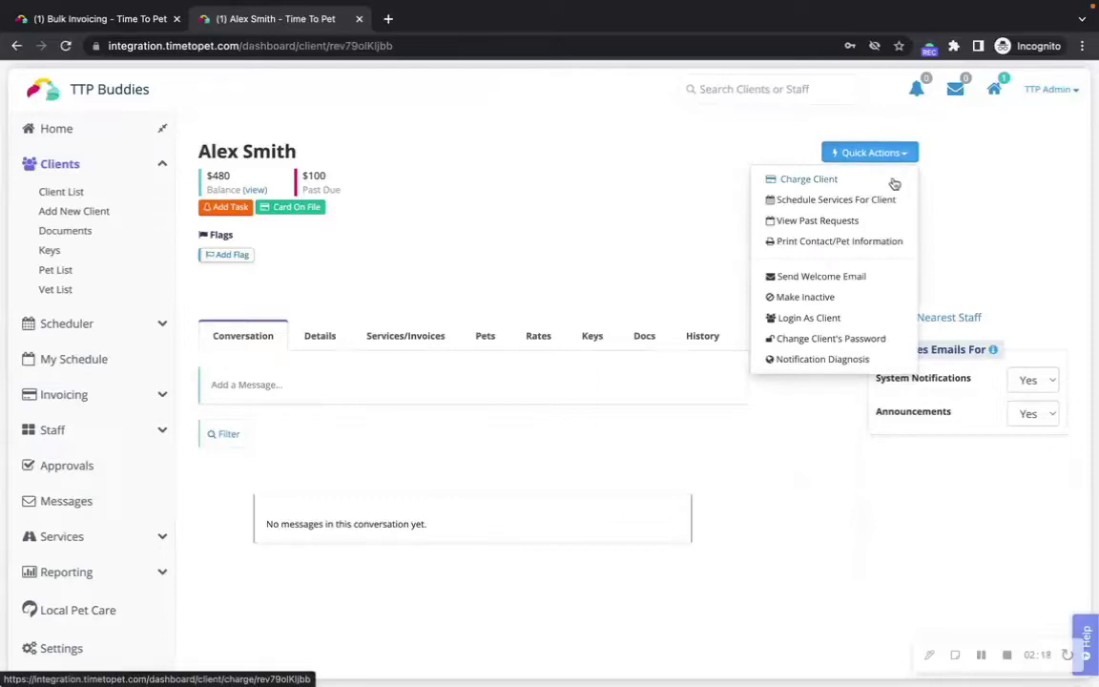
Step: Charge the client $100.00 for invoice 000005 and continue to payment details
left_click(893, 183)
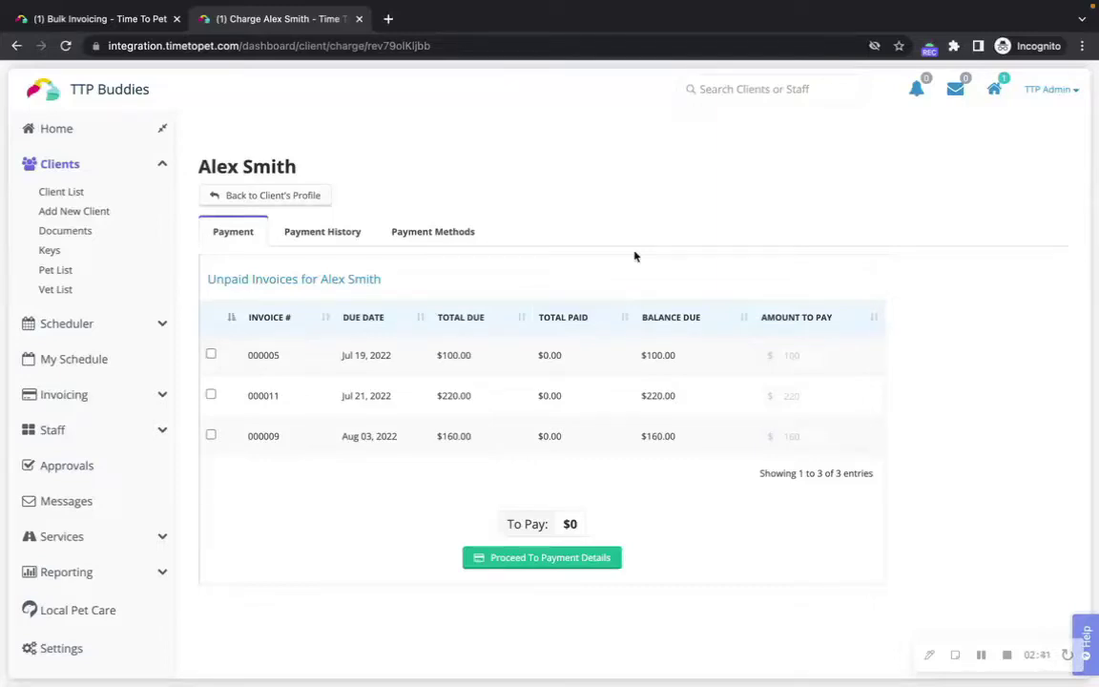
left_click(210, 355)
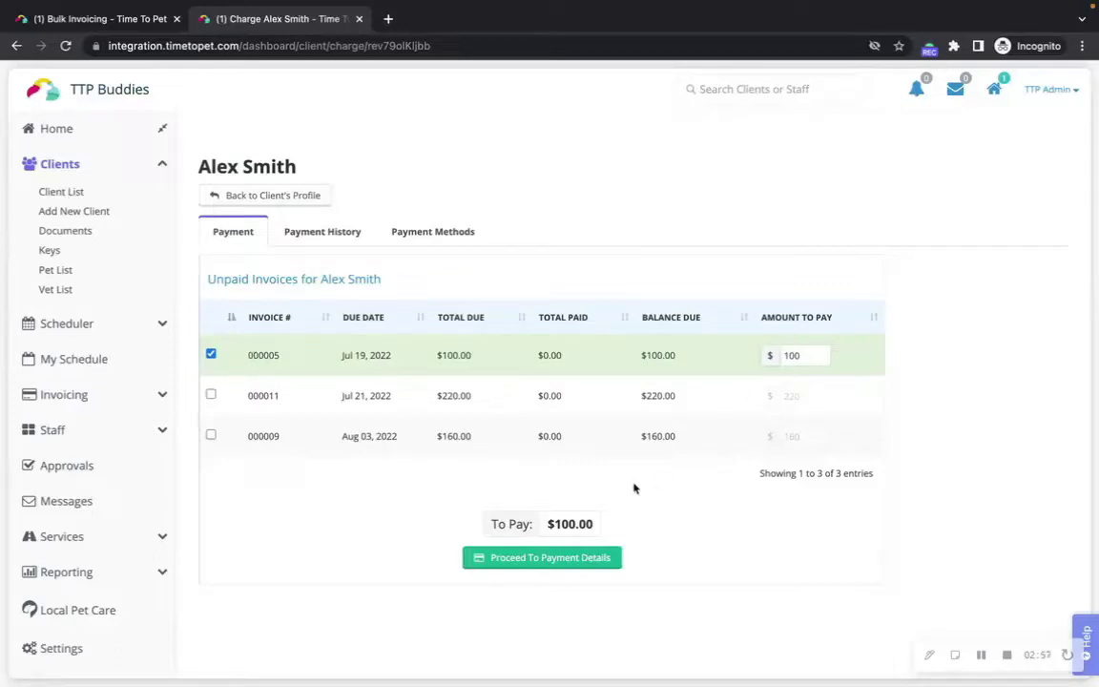
left_click(611, 563)
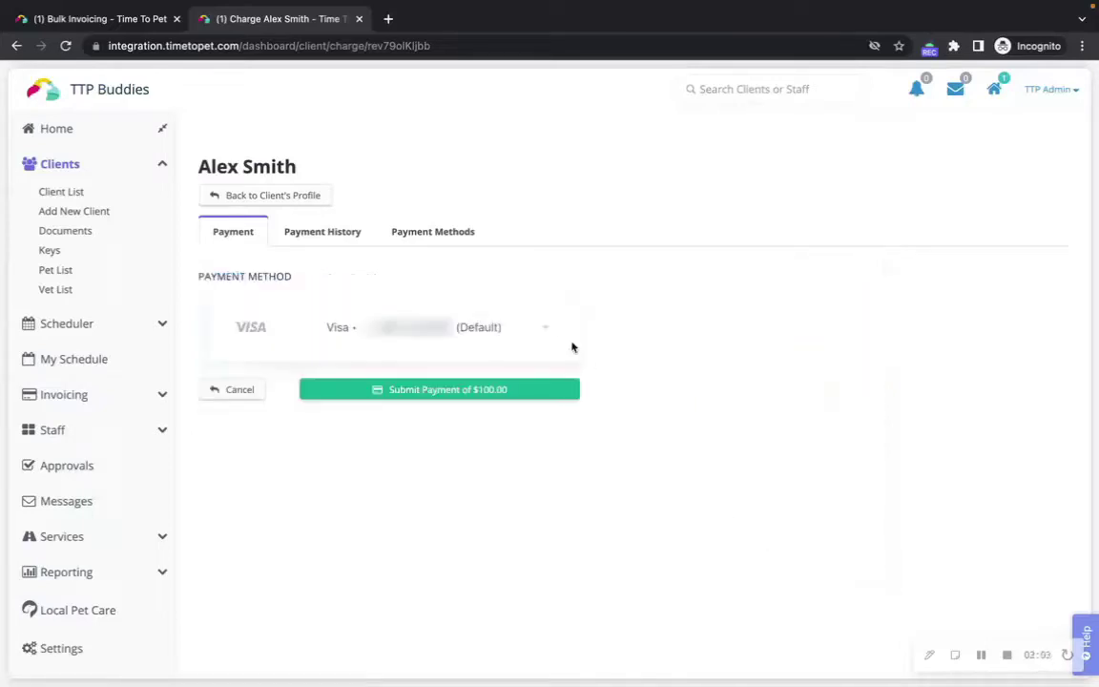
Step: Keep the client's default Visa card as the payment method for the $100.00 charge
left_click(539, 329)
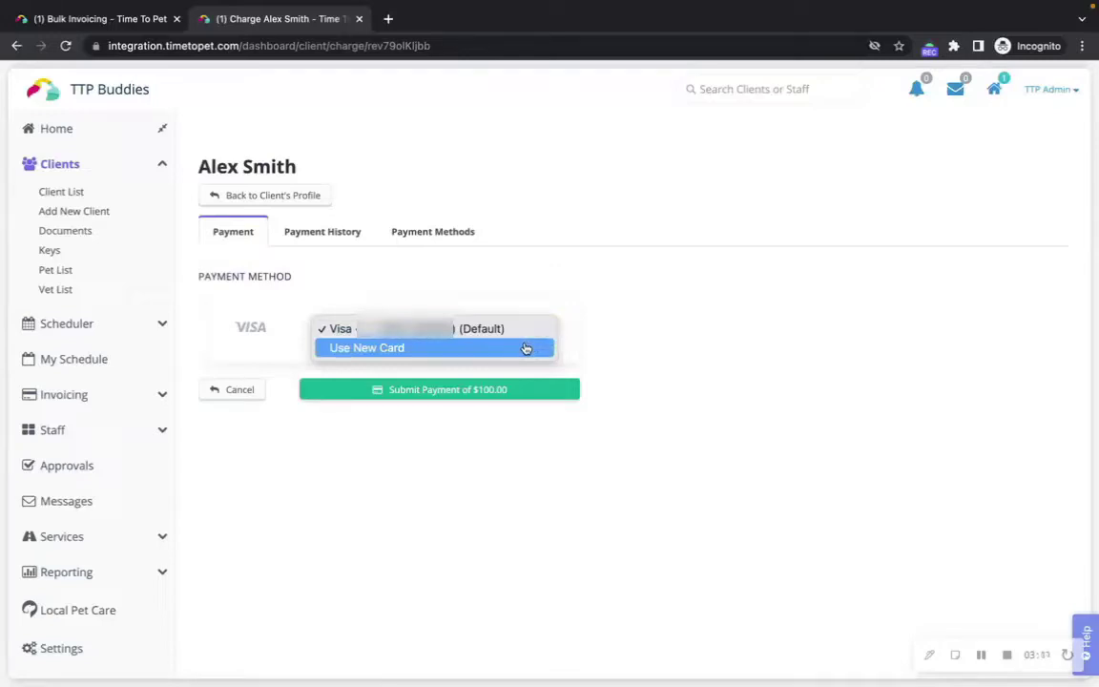
left_click(606, 343)
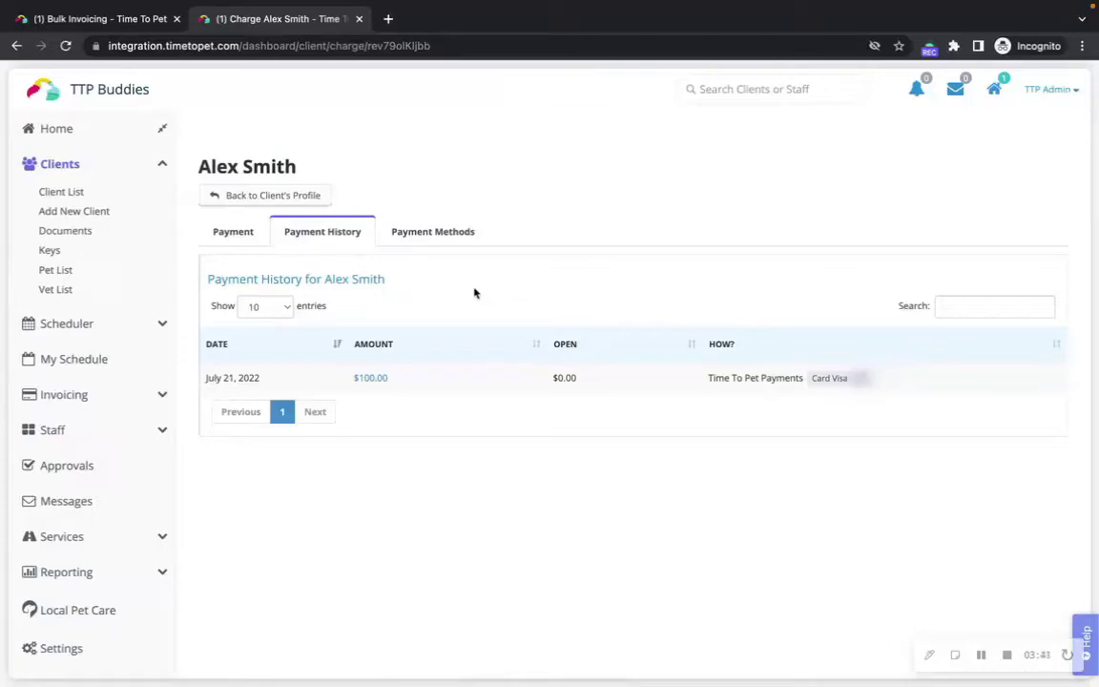
Step: Add a Discover card to the client's payment methods with its pasted number and details
left_click(432, 231)
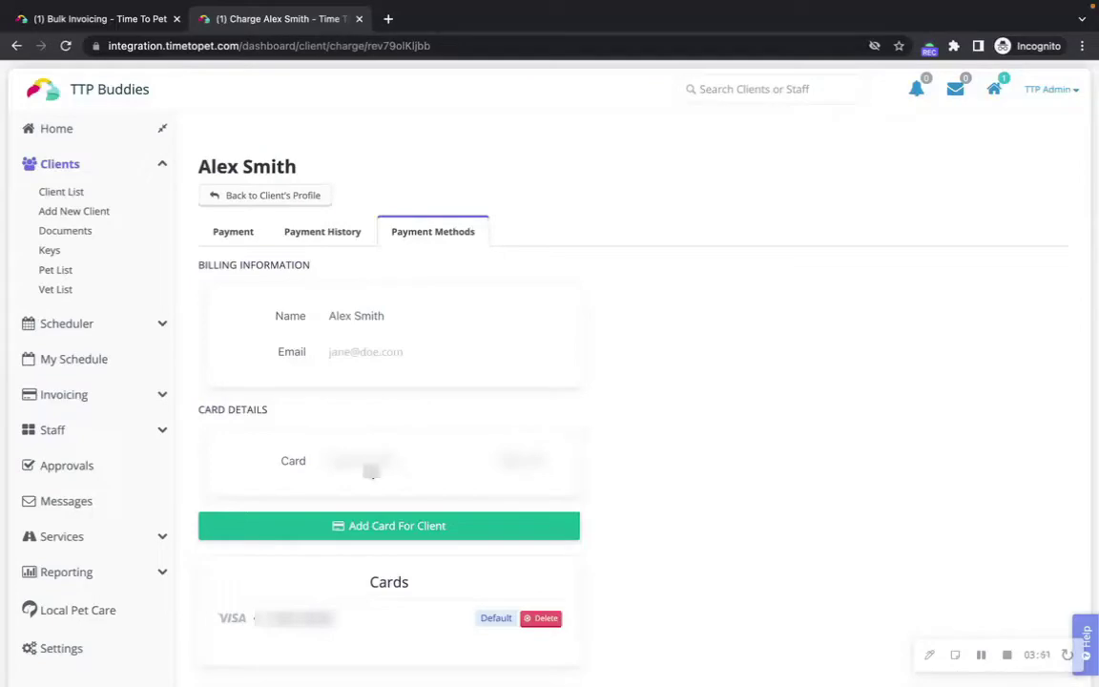
right_click(362, 467)
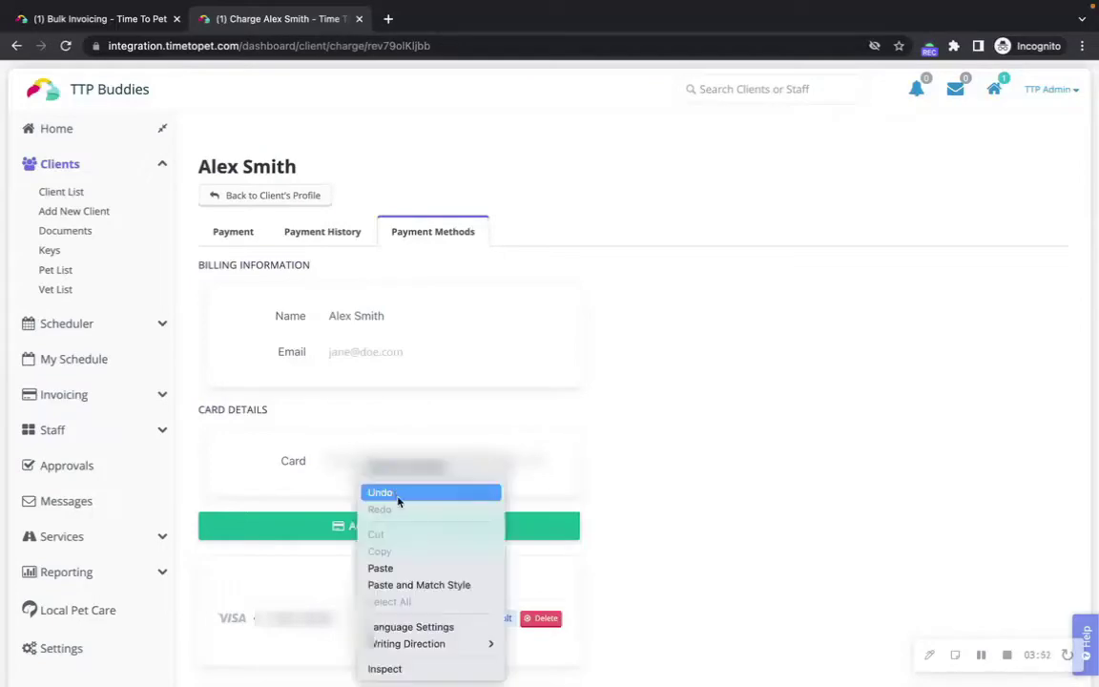
left_click(397, 572)
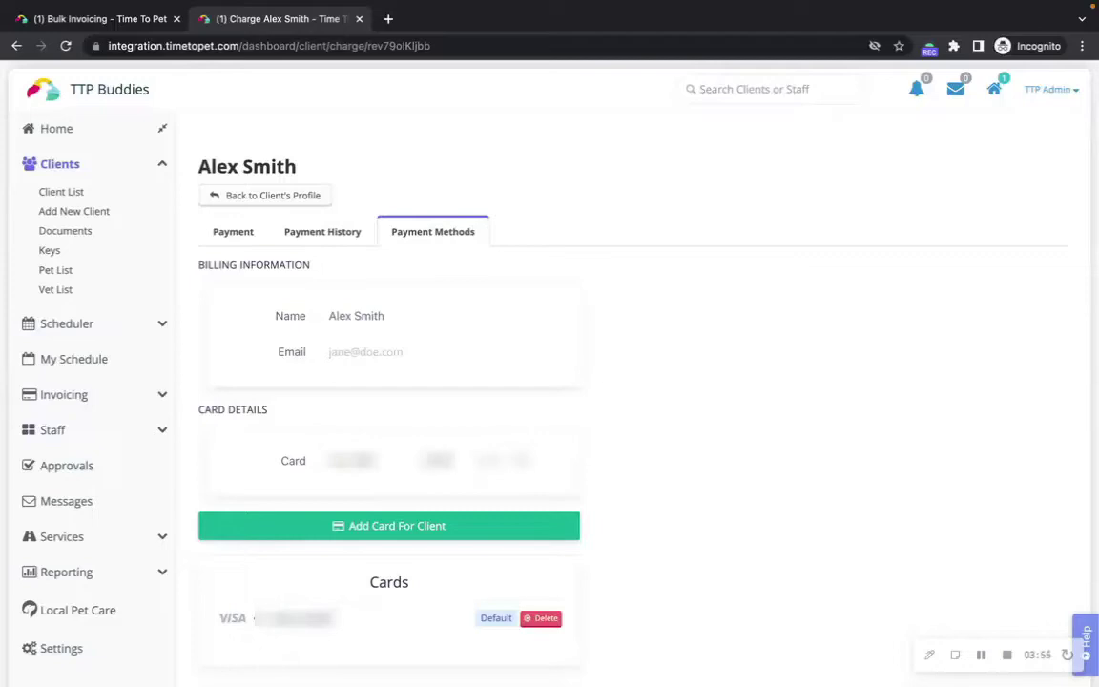
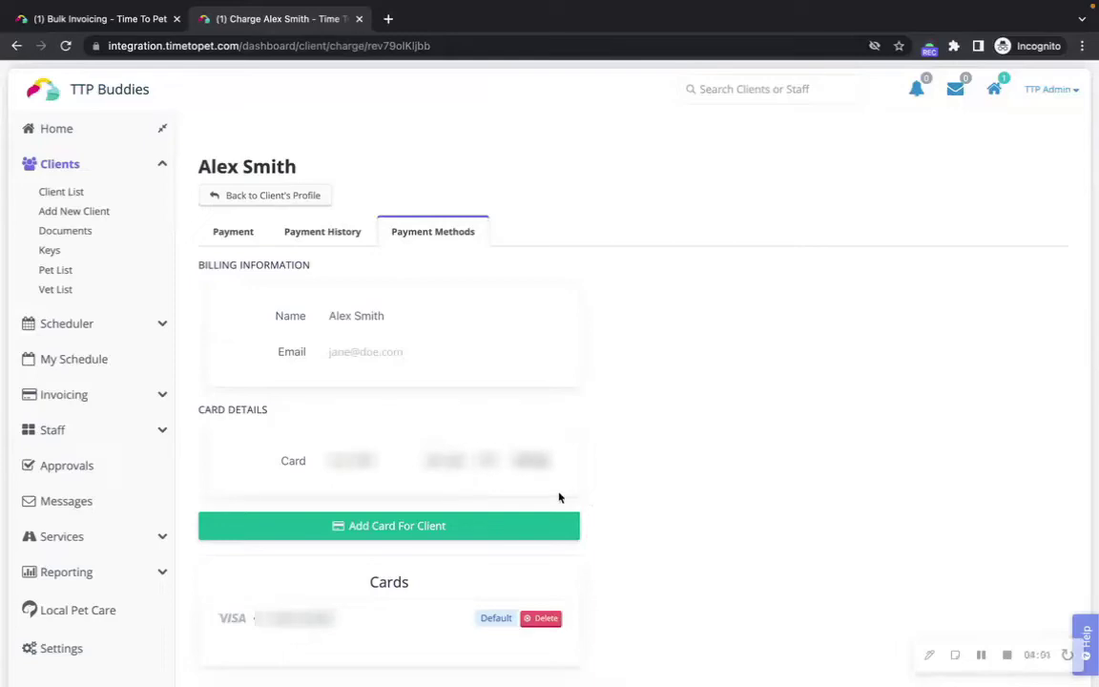
left_click(515, 526)
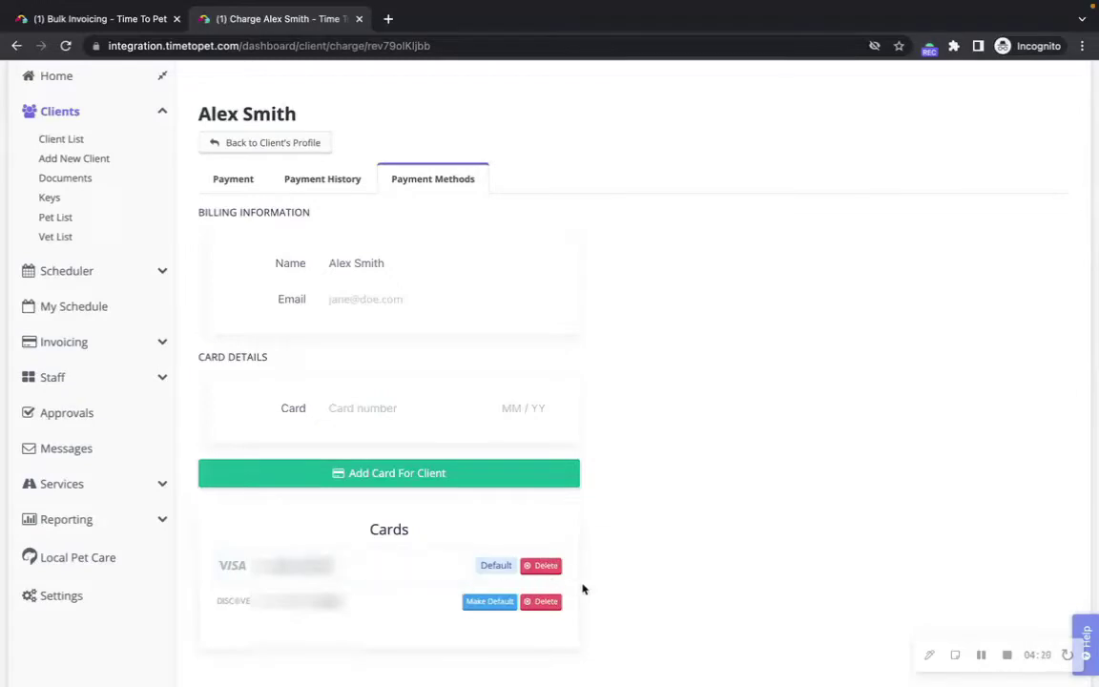
Step: Delete the Discover card and confirm, leaving only the default Visa card
left_click(540, 602)
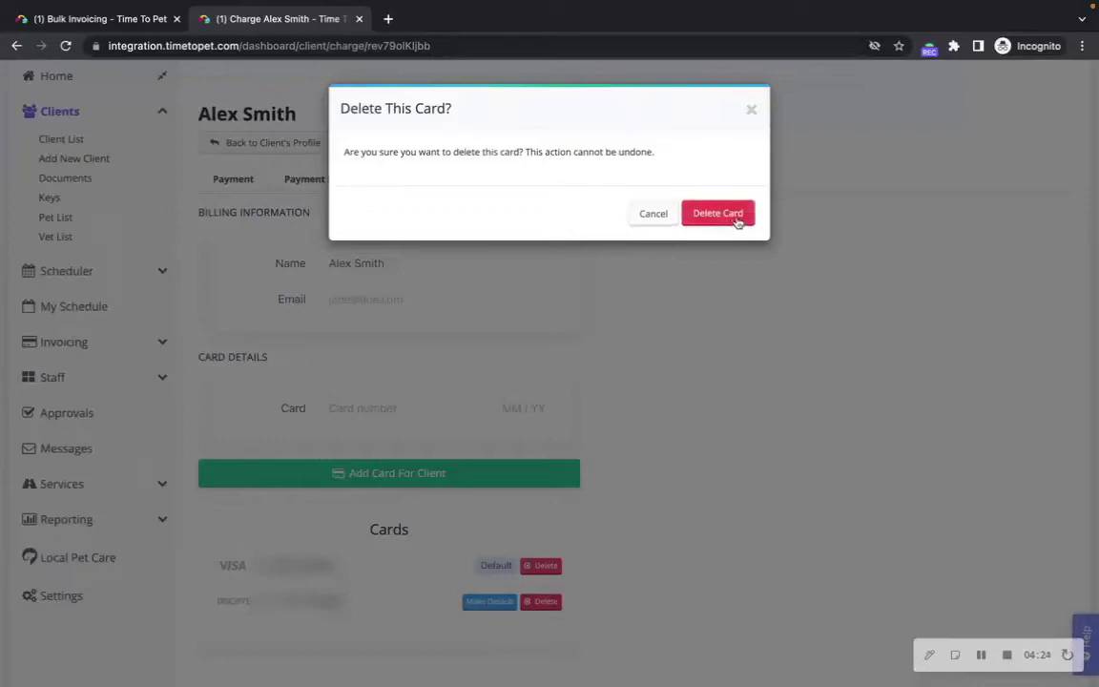
left_click(745, 219)
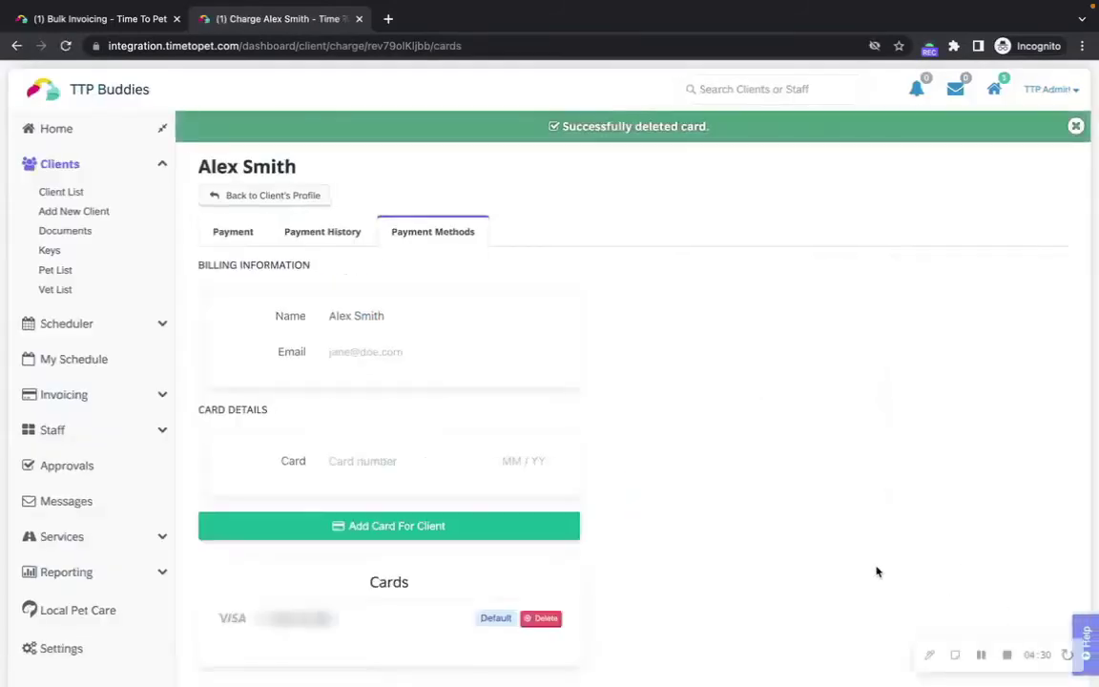
scroll(877, 571, "down", 1)
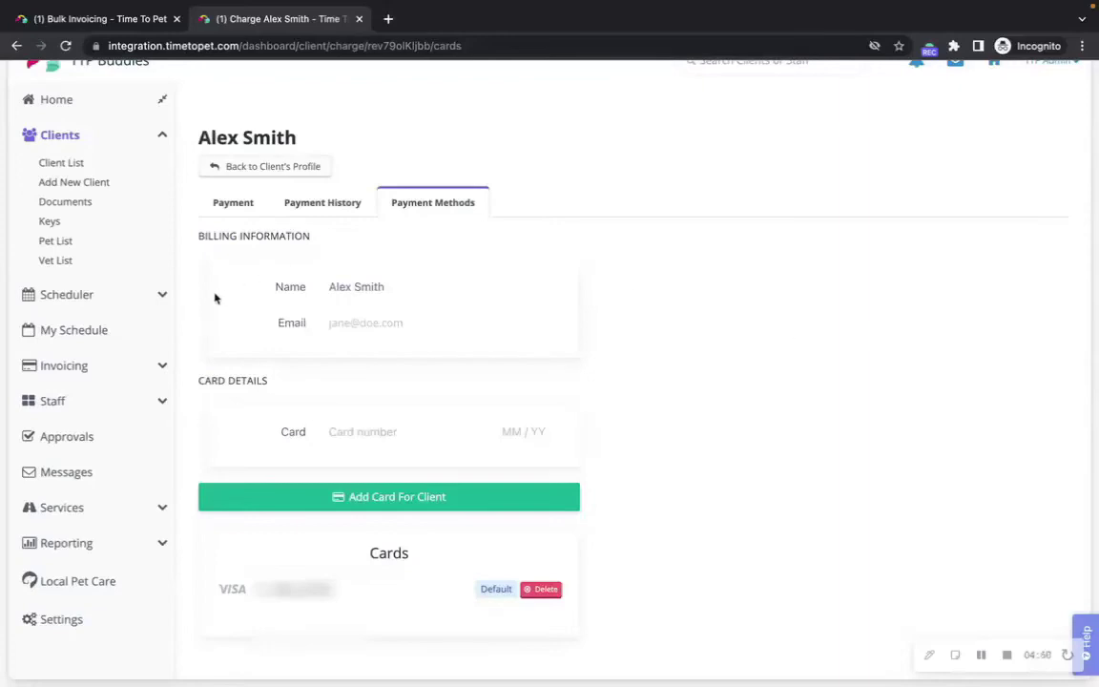
Step: From the Invoice List, open the $220.00 draft invoice 000011 for editing
scroll(199, 323, "up", 1)
scroll(176, 392, "up", 1)
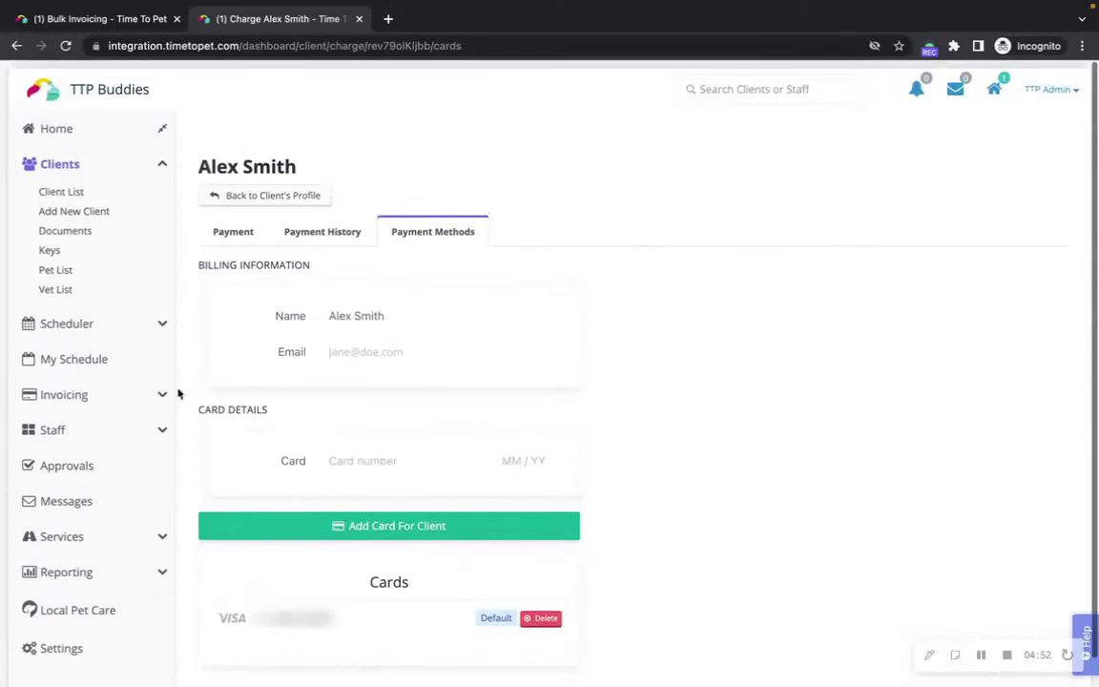
left_click(163, 397)
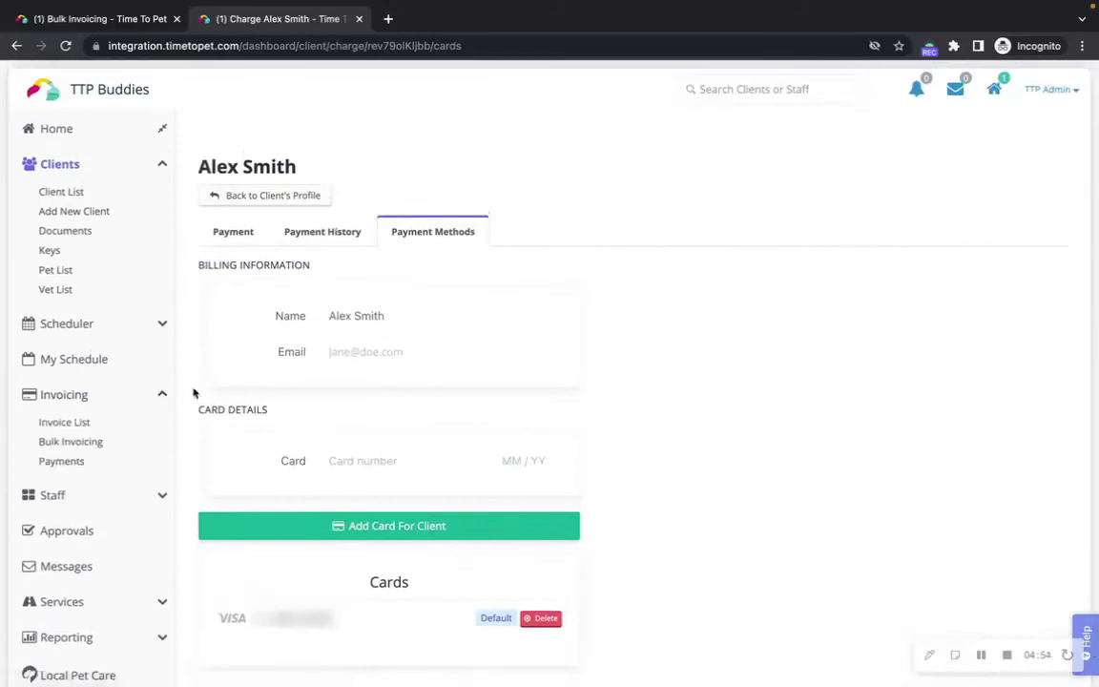
left_click(87, 423)
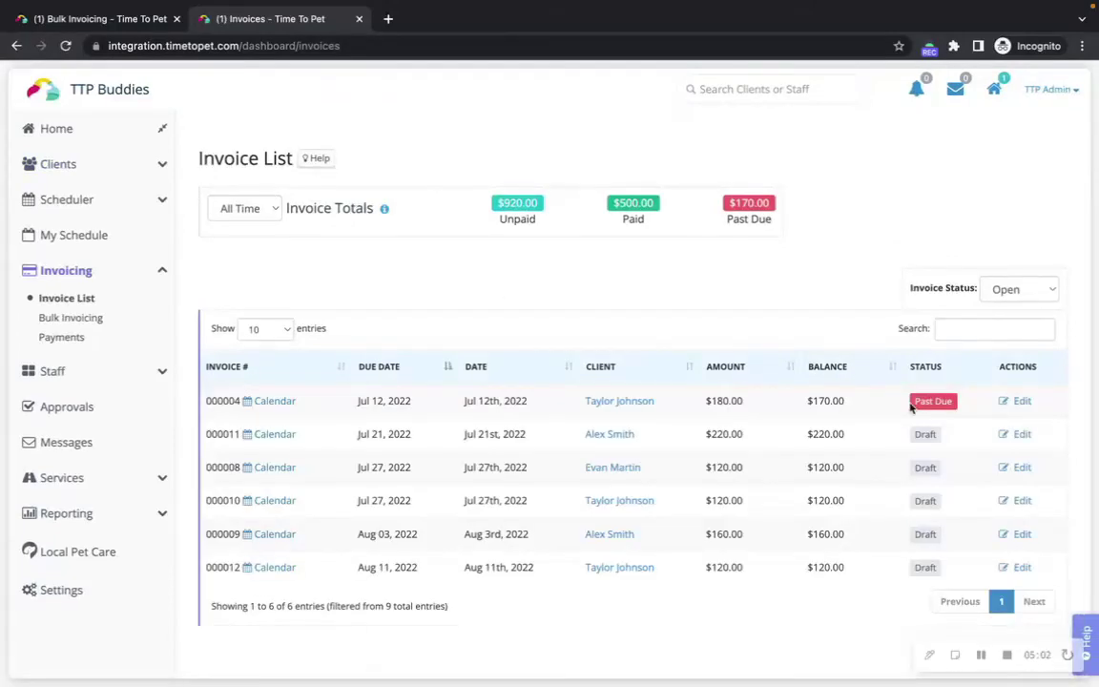
left_click(1022, 434)
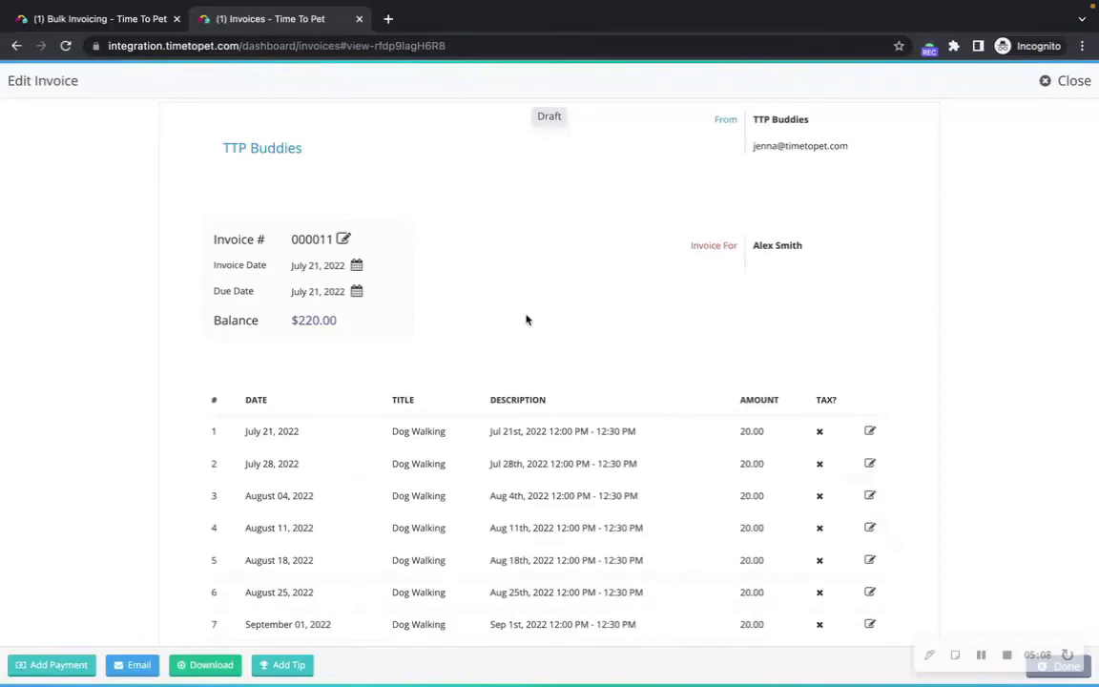
Step: Record a $220.00 payment dated July 21, 2022 described 'Paid by cash', then open invoice 000008
left_click(81, 668)
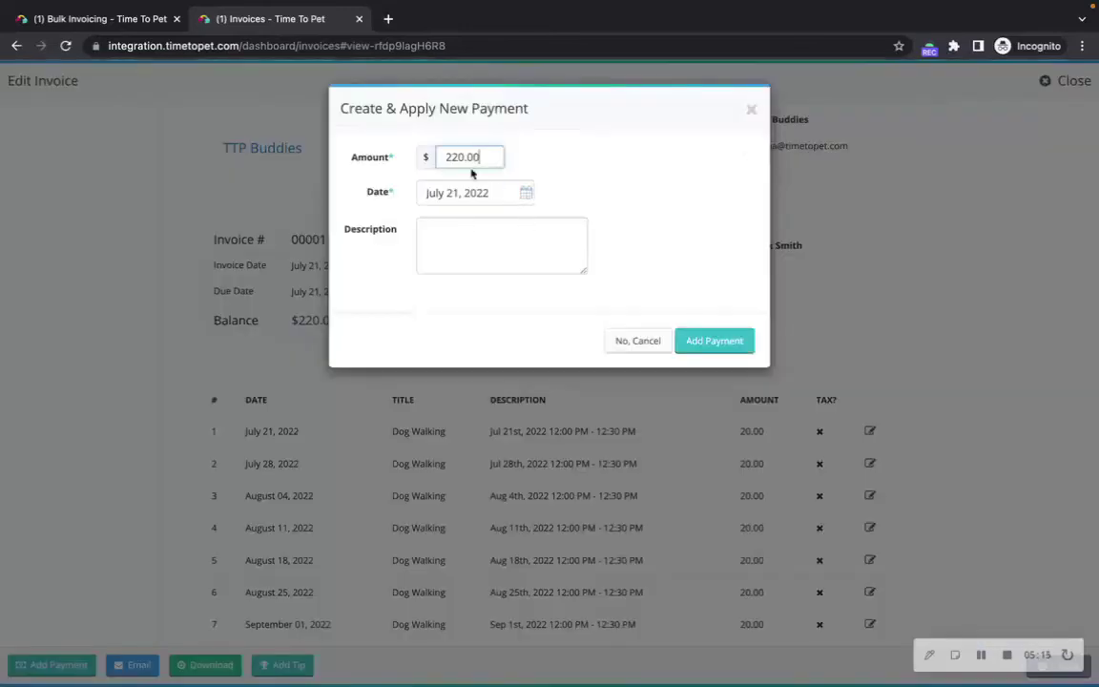
left_click(526, 192)
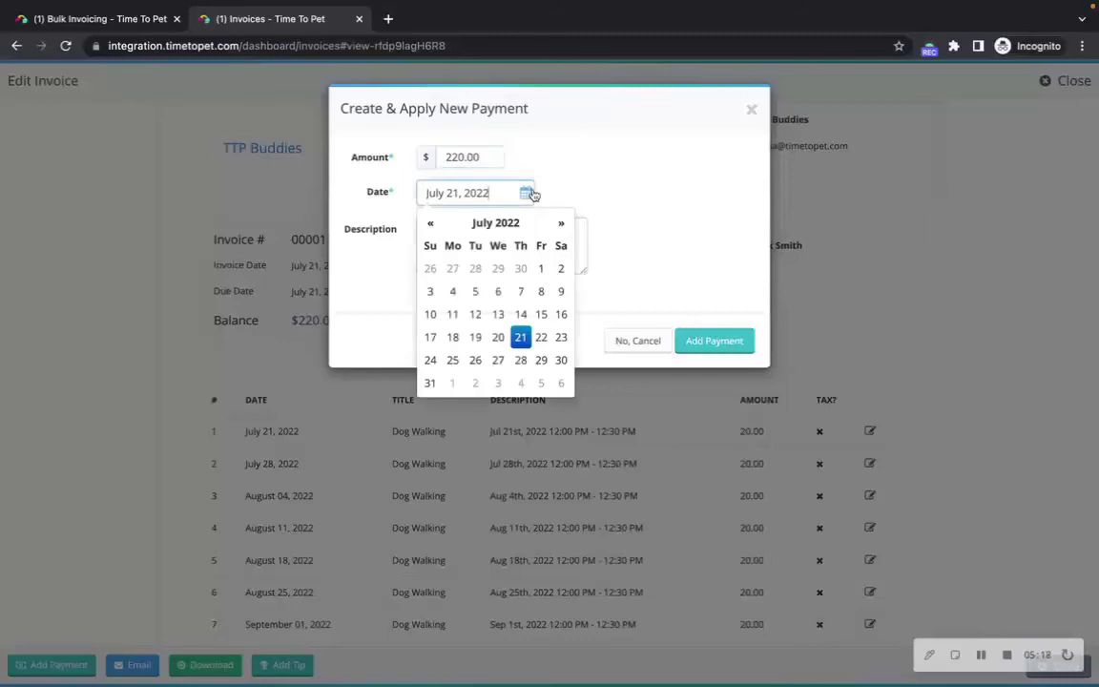
left_click(616, 186)
left_click(517, 257)
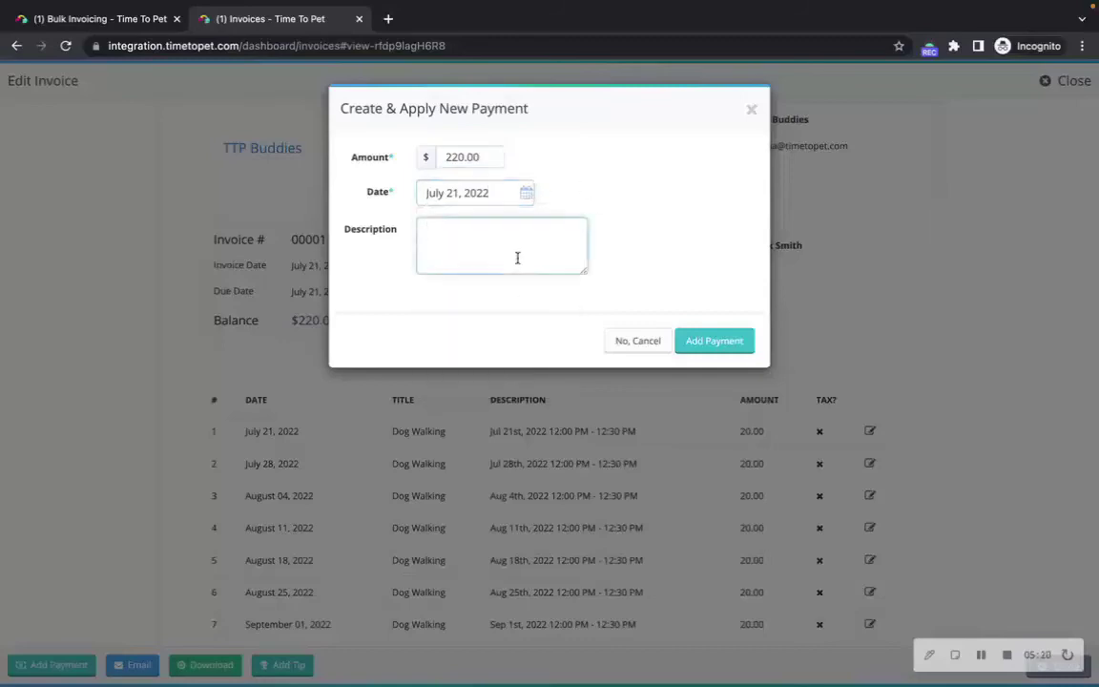
type("Paid by cash")
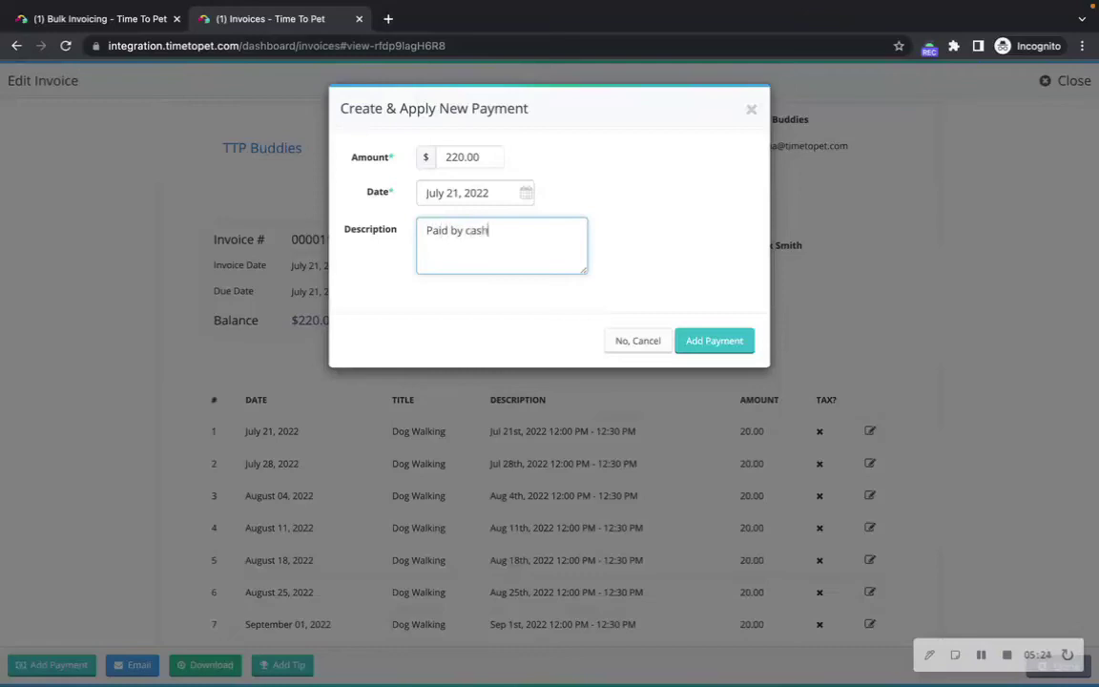
left_click(731, 341)
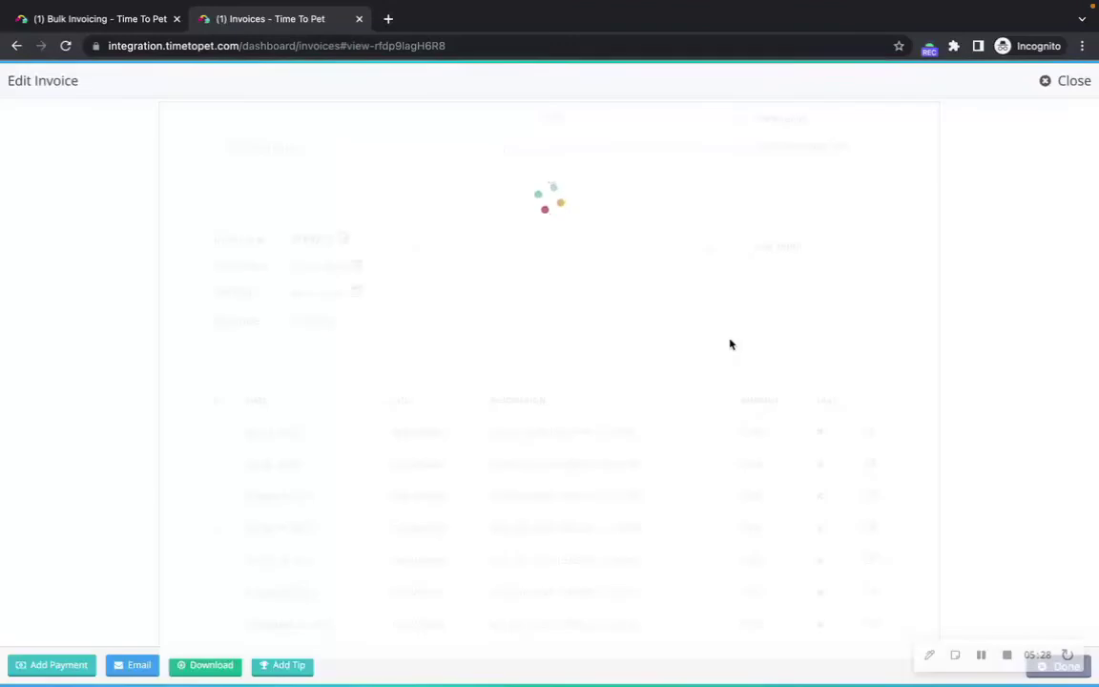
left_click(984, 656)
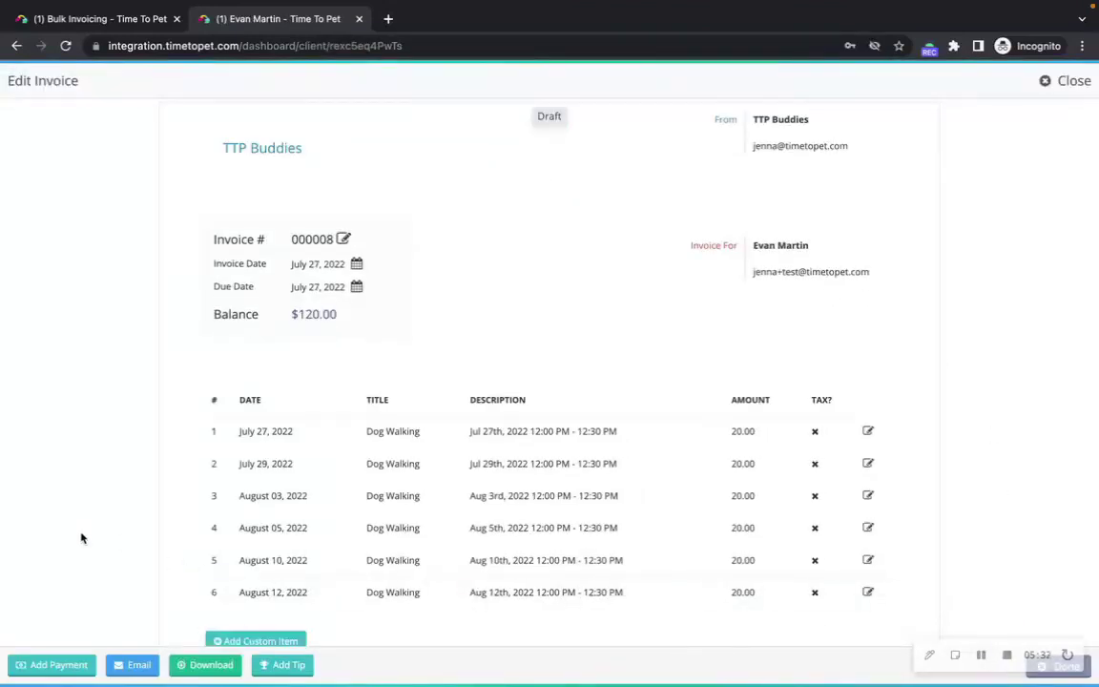
Step: Apply the $20.00 open payment to invoice 000008, save, and close the editor
left_click(57, 664)
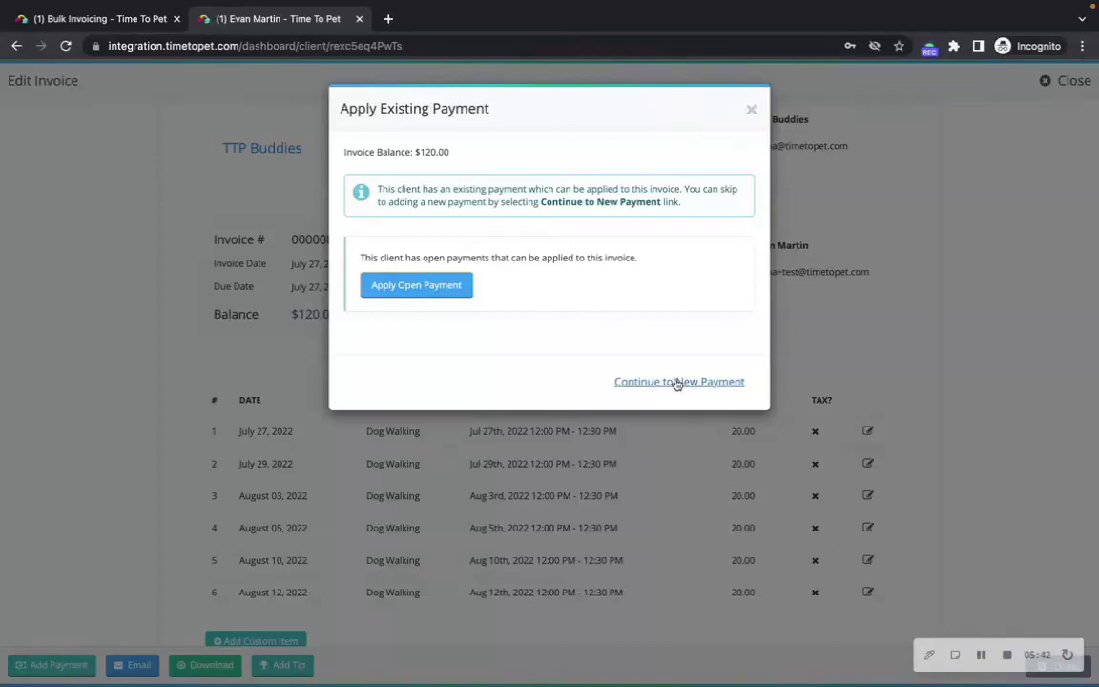
left_click(434, 283)
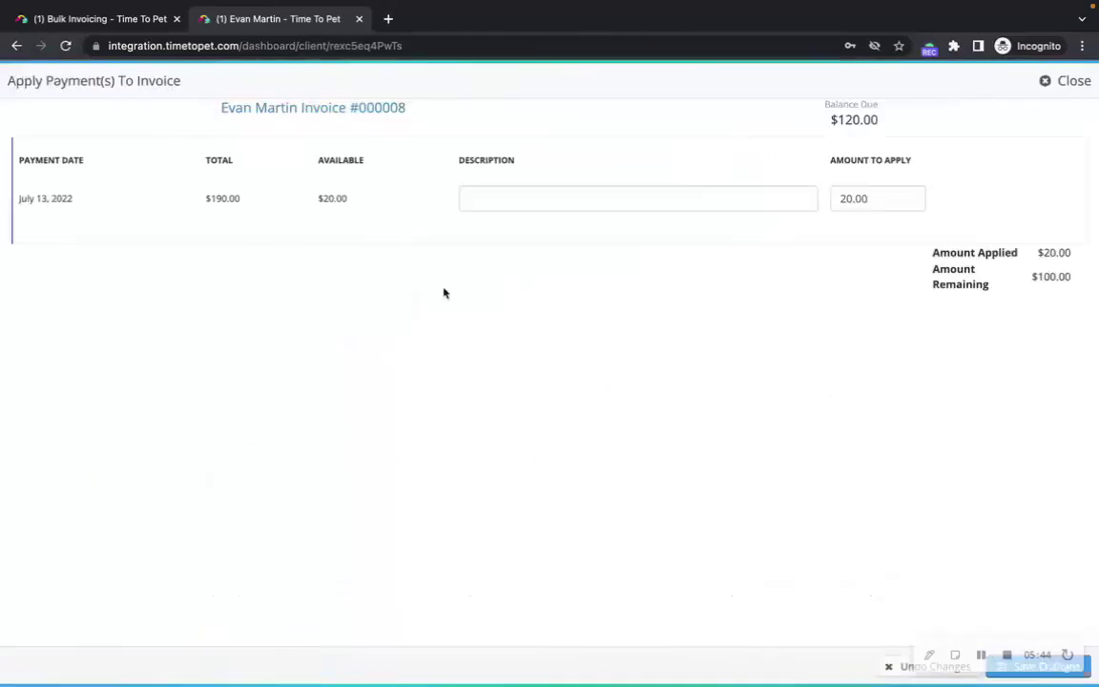
left_click(1087, 673)
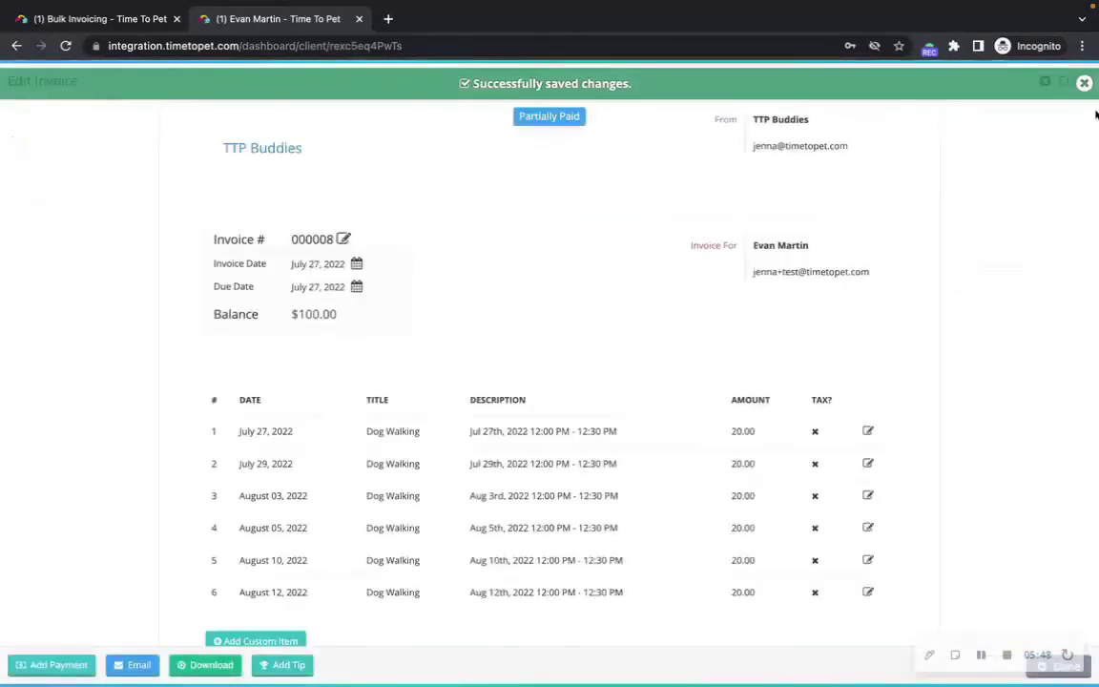
left_click(1083, 85)
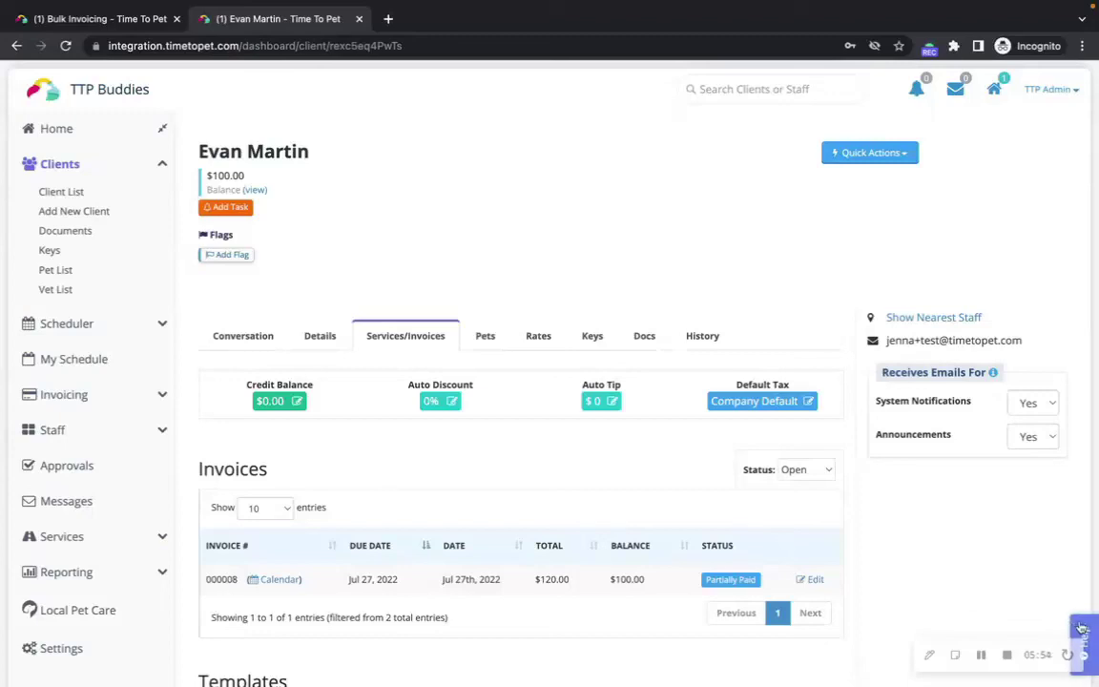
left_click(1081, 628)
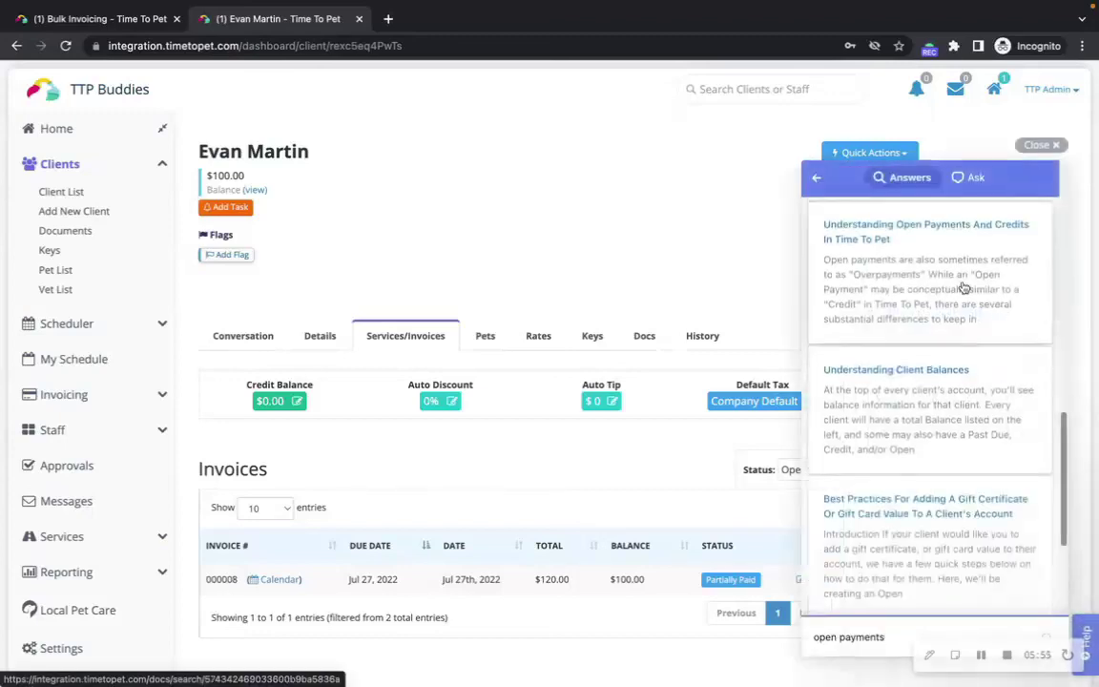
left_click(980, 654)
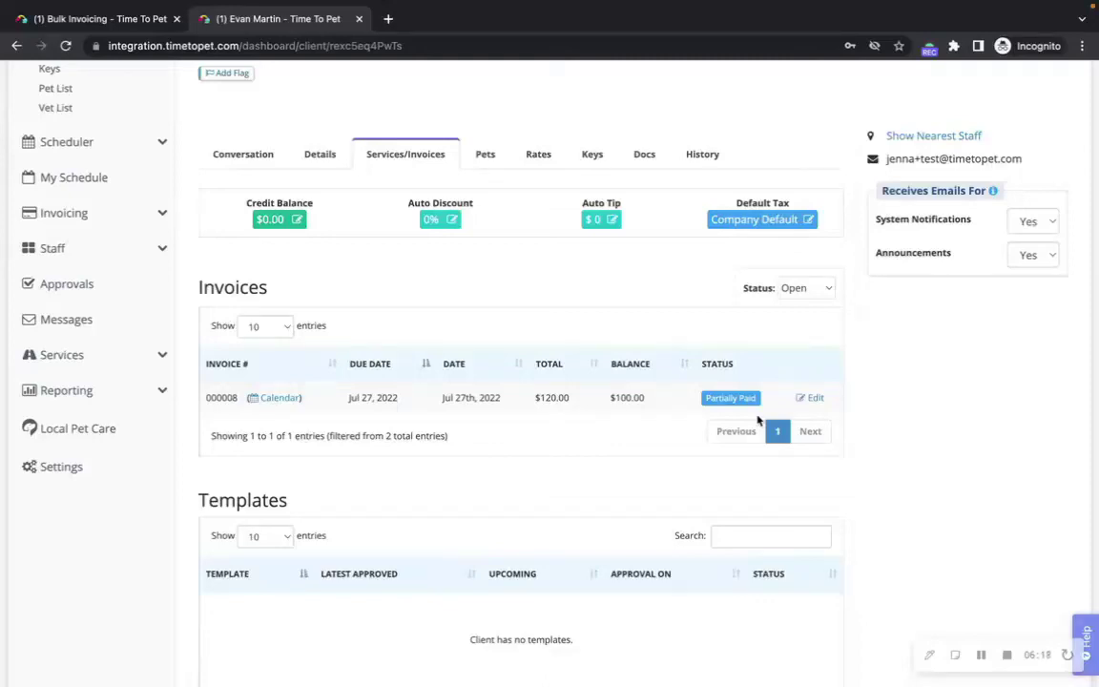
scroll(939, 415, "up", 3)
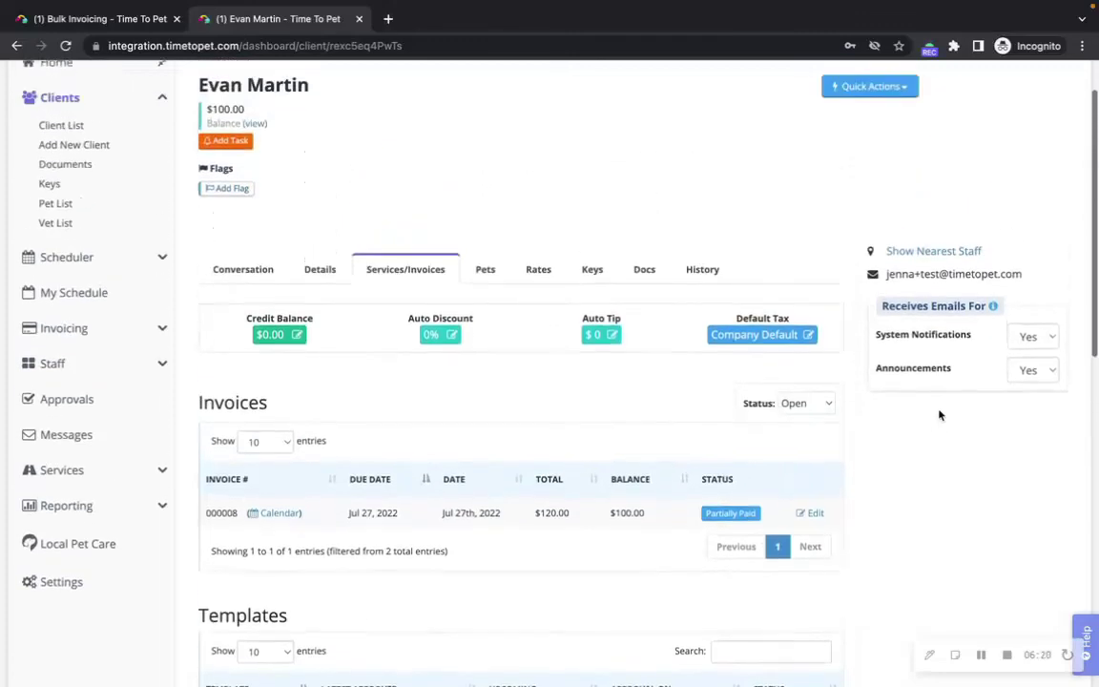